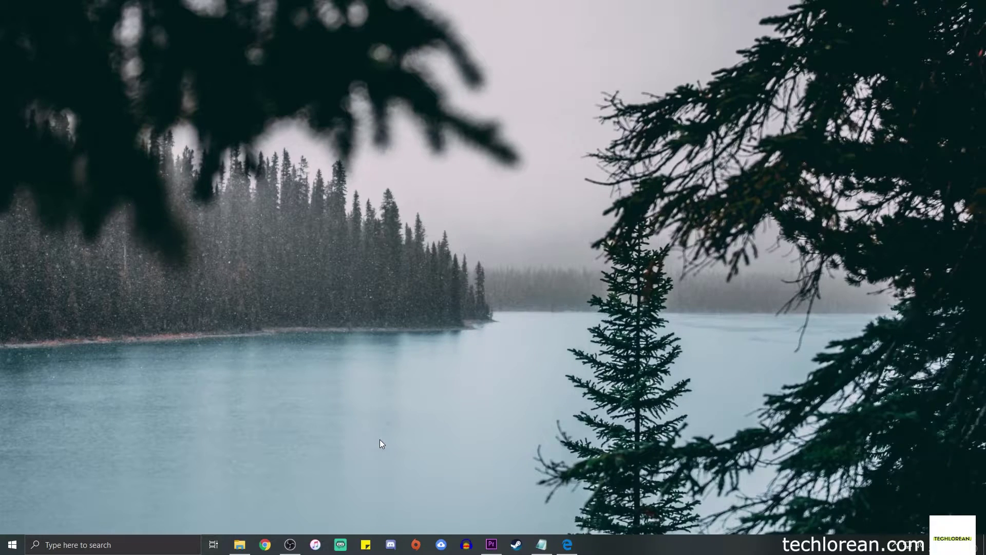
Step: Restore the untitled Notepad document and type the heading 'SAP EBS : Basic Process + Overview'
{"action": "left_click", "coordinate": [542, 544]}
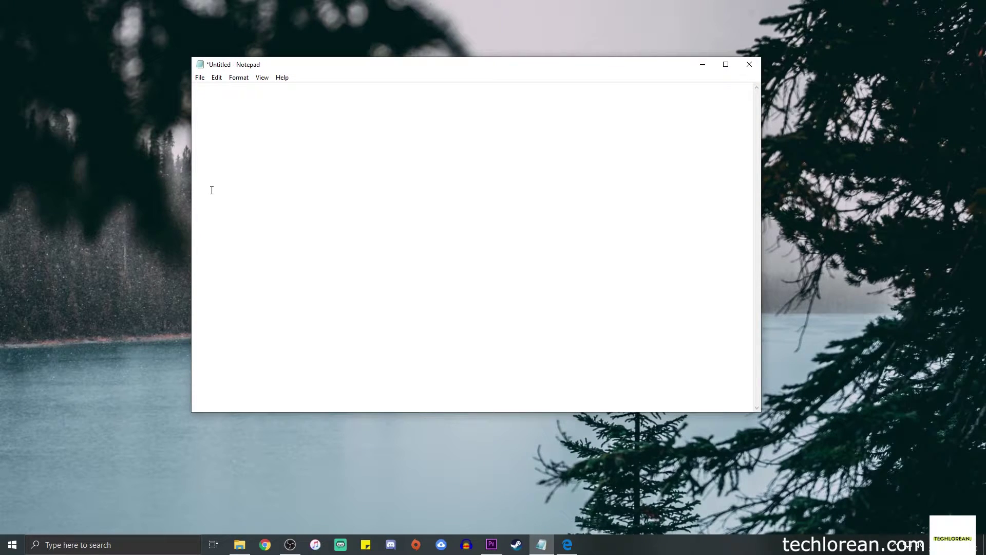
{"action": "type", "text": "SAP EBS "}
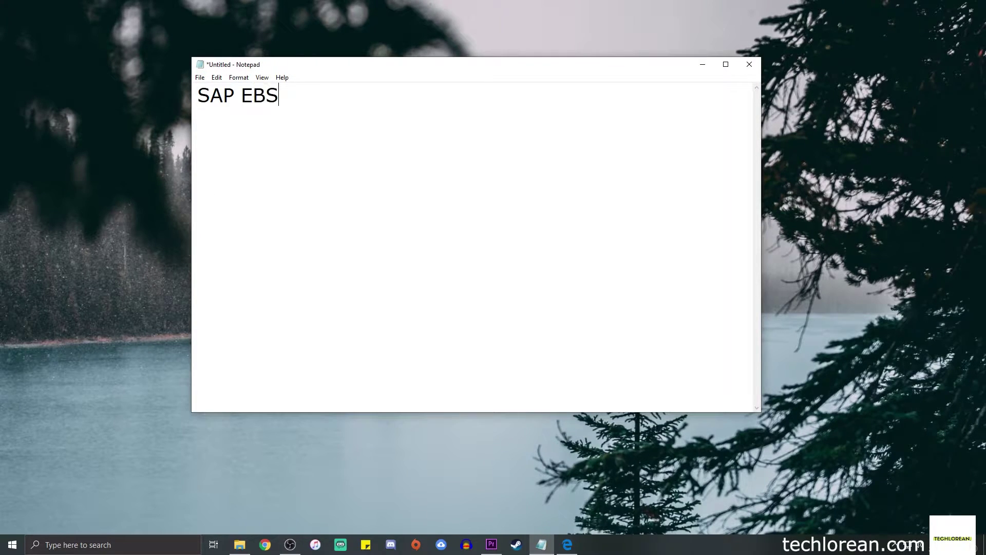
{"action": "type", "text": ": Basic Process"}
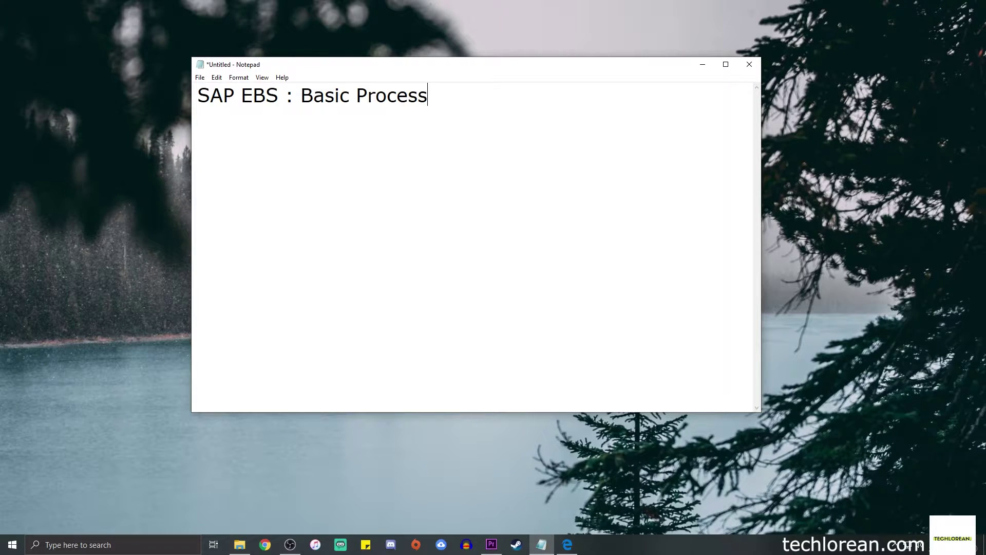
{"action": "type", "text": " + Overview"}
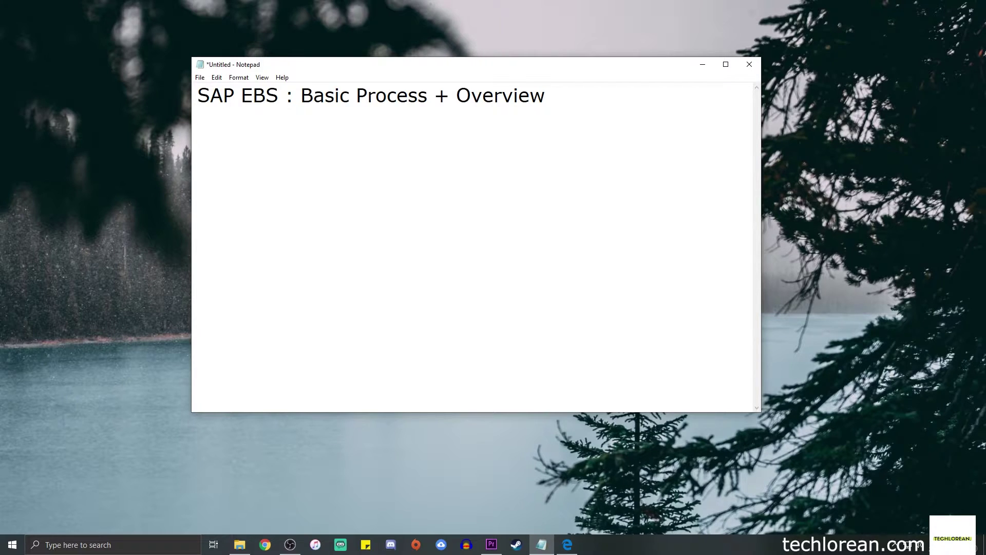
Step: Add the line 'EBS - Documents (sent by the bank) that contain Bank Transaction Details', highlighting it for emphasis
{"action": "key", "text": "Return"}
{"action": "type", "text": "EBS - Documents "}
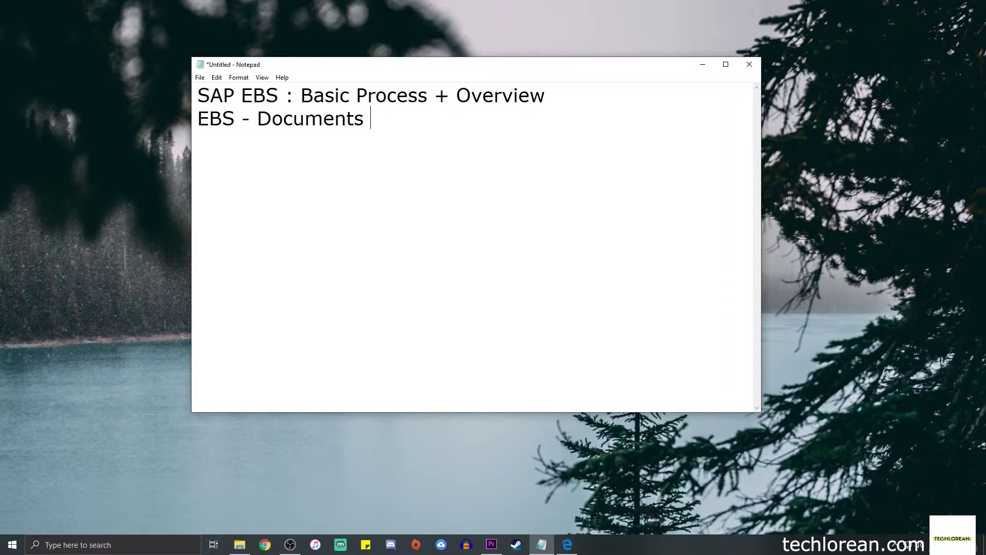
{"action": "type", "text": "(sent by the ba"}
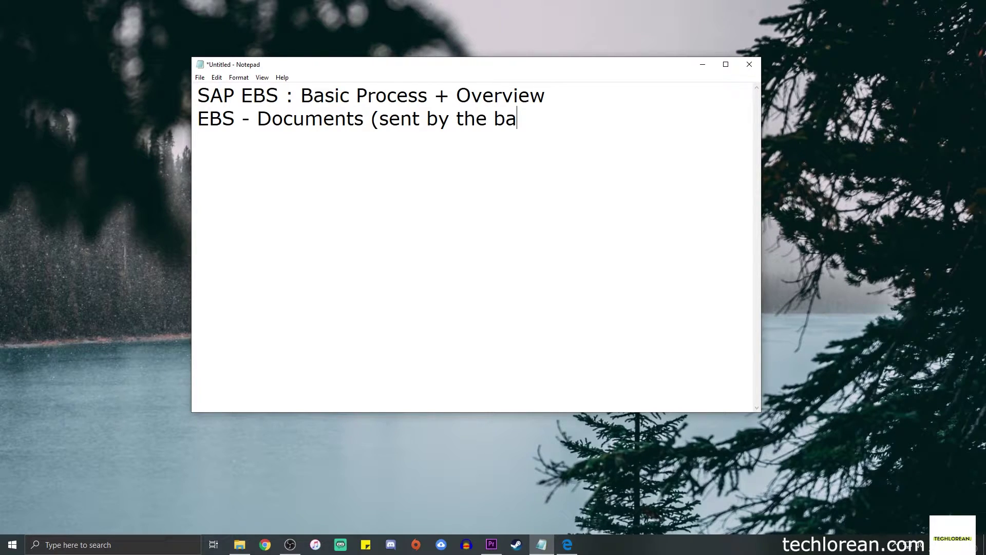
{"action": "type", "text": "nk) that contain"}
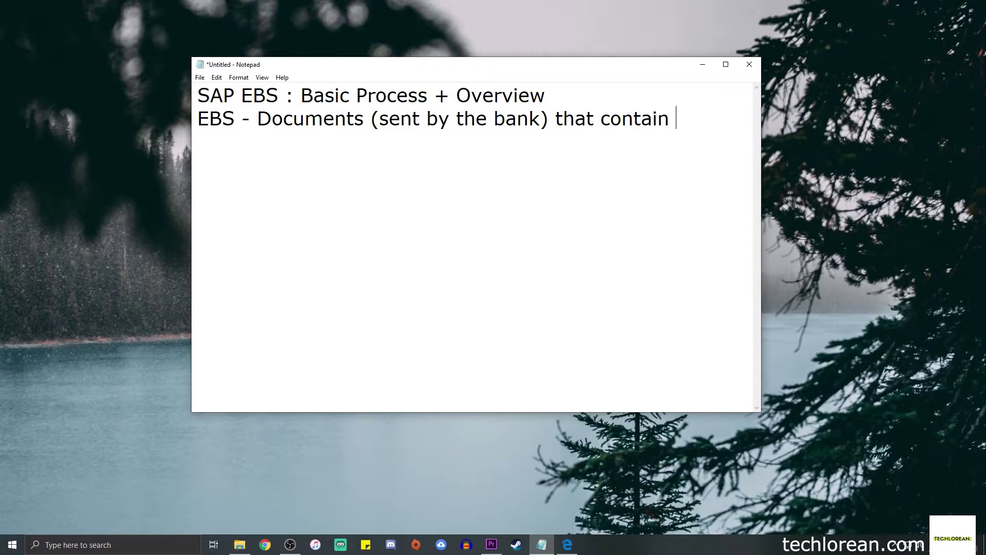
{"action": "type", "text": " Bank Transaction D"}
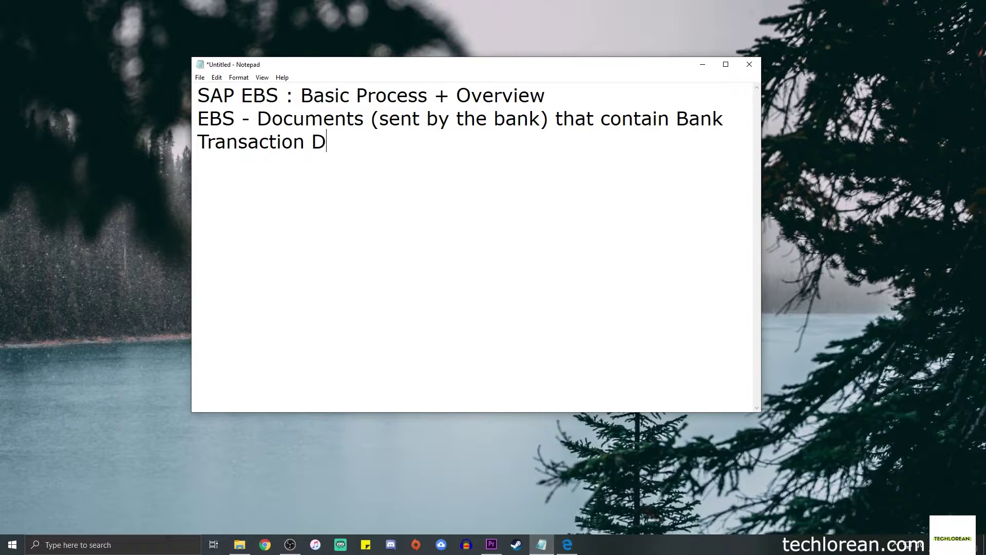
{"action": "type", "text": "etails"}
{"action": "key", "text": "Left"}
{"action": "key", "text": "Left"}
{"action": "key", "text": "Left"}
{"action": "key", "text": "Left"}
{"action": "key", "text": "Left"}
{"action": "left_click_drag", "start_coordinate": [249, 125], "coordinate": [348, 126]}
{"action": "left_click", "coordinate": [691, 129]}
{"action": "left_click_drag", "start_coordinate": [679, 119], "coordinate": [685, 158]}
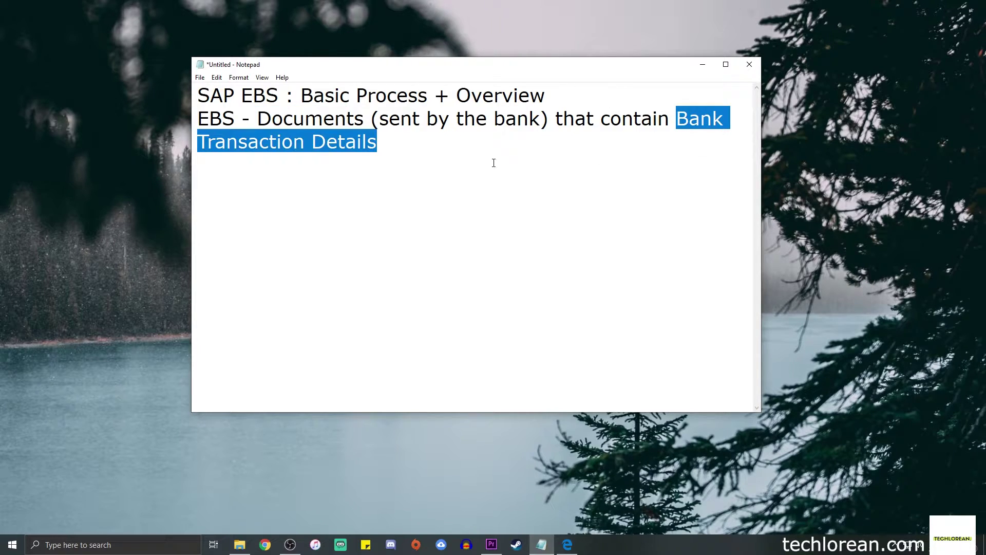
{"action": "left_click", "coordinate": [471, 148]}
Step: Append '(Amount, Bank Account, SWIFT IBAN)' to the EBS definition line
{"action": "type", "text": "("}
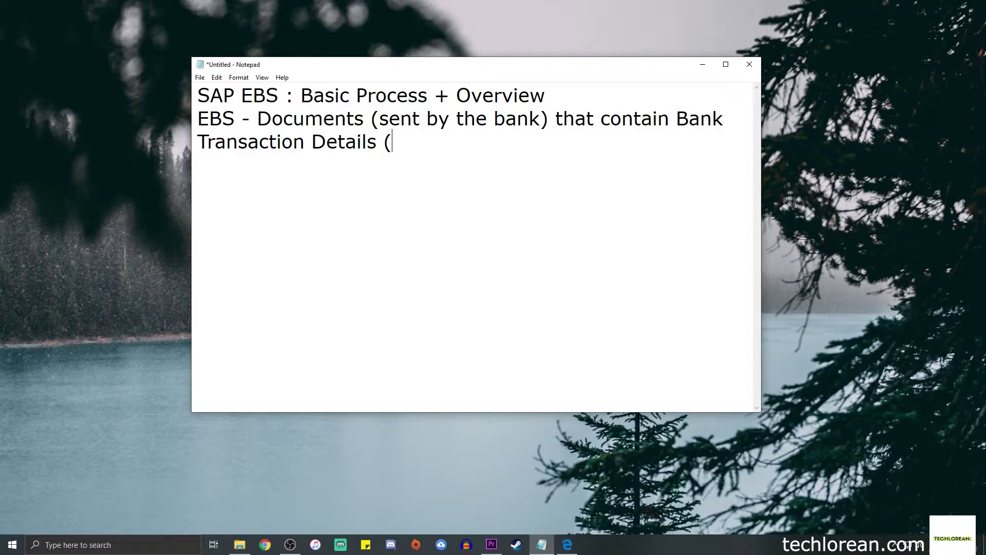
{"action": "type", "text": "aMO"}
{"action": "key", "text": "BackSpace"}
{"action": "key", "text": "BackSpace"}
{"action": "key", "text": "BackSpace"}
{"action": "type", "text": "Amount, "}
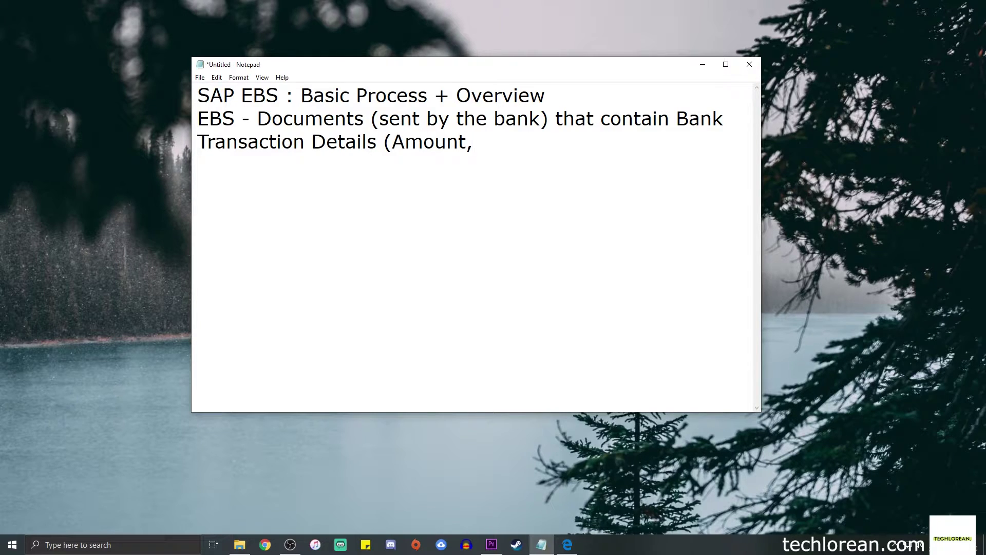
{"action": "type", "text": "Bank A"}
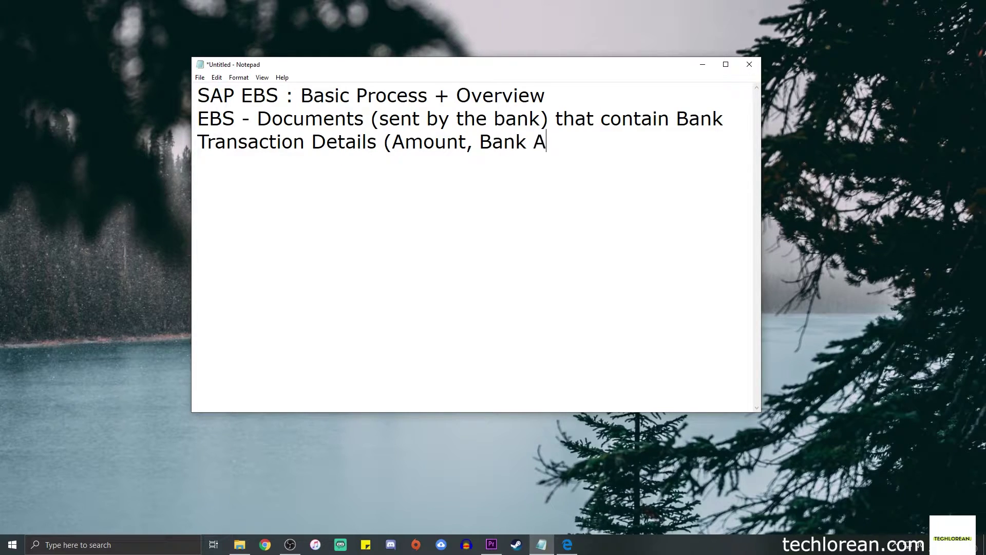
{"action": "type", "text": "ccount, "}
{"action": "type", "text": "SWIF"}
{"action": "key", "text": "BackSpace"}
{"action": "type", "text": "I"}
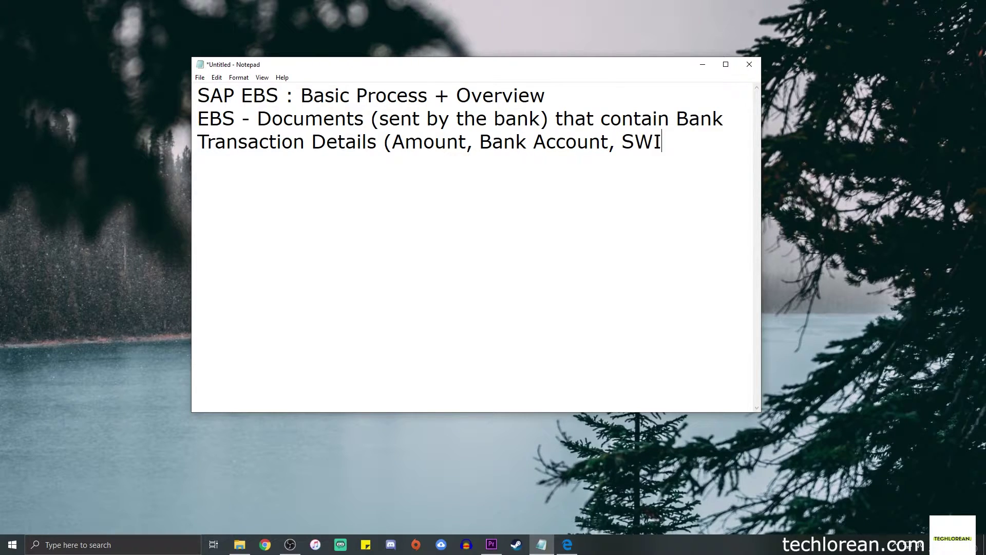
{"action": "type", "text": "FT IBAN)"}
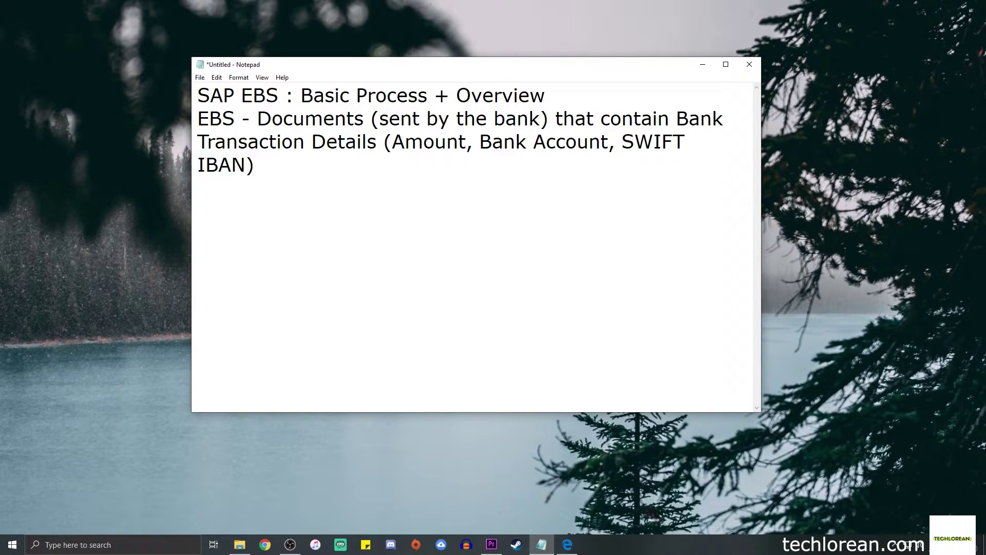
Step: Add the lines '? EBS - SAP : Keep track incoming / outgoing payments' and 'upload EBS to SAP'
{"action": "key", "text": "Return"}
{"action": "type", "text": "? EBS - SAP"}
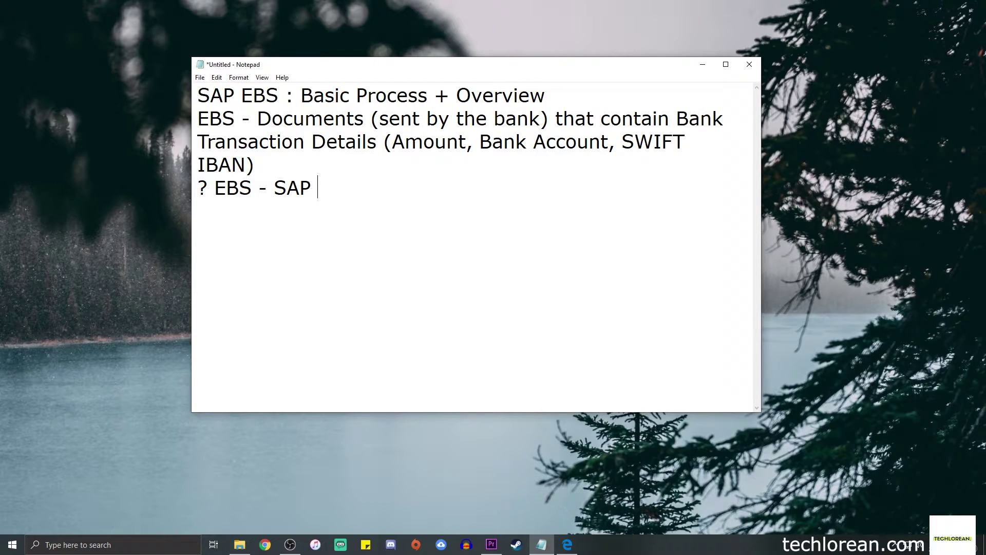
{"action": "type", "text": ": Keep tr"}
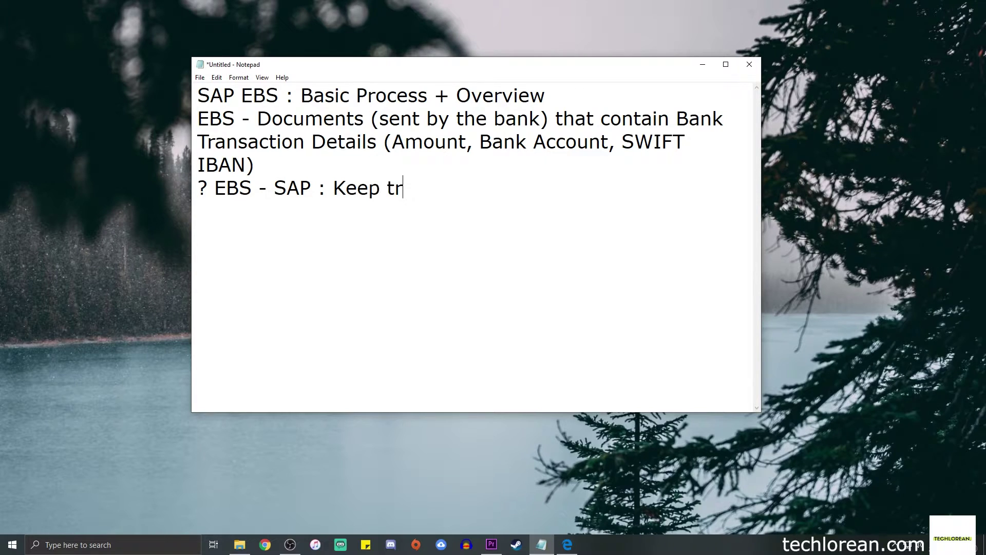
{"action": "type", "text": "ack inco"}
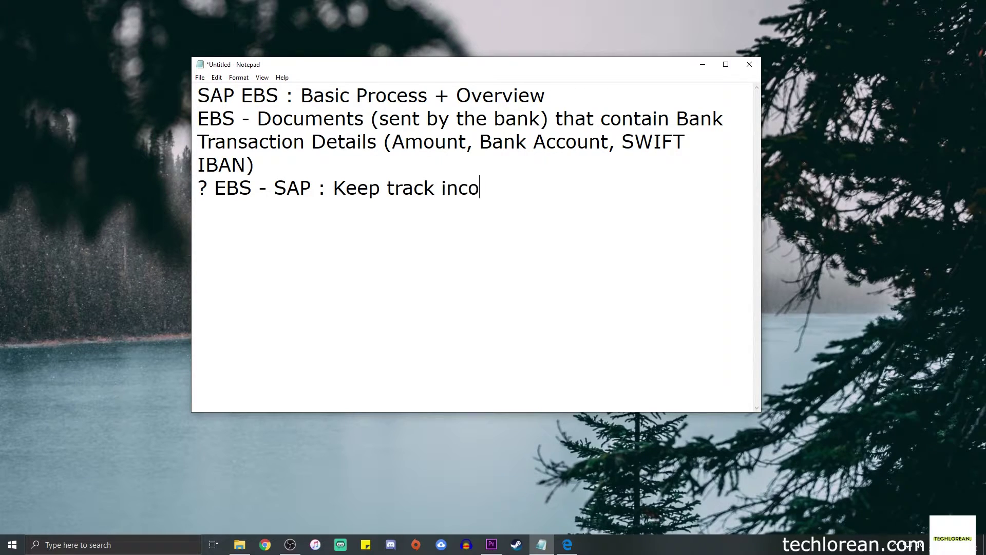
{"action": "type", "text": "ming / outgo"}
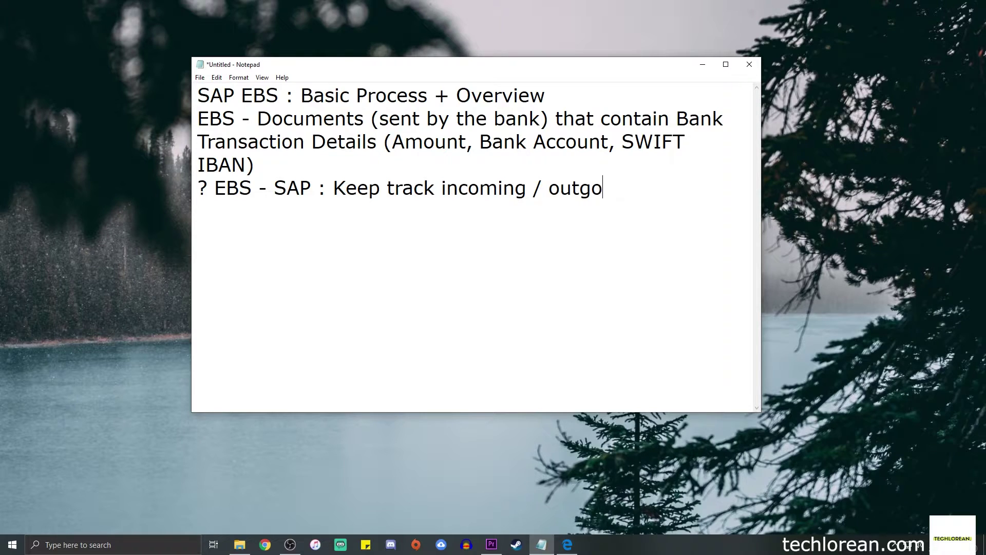
{"action": "type", "text": "ing payments"}
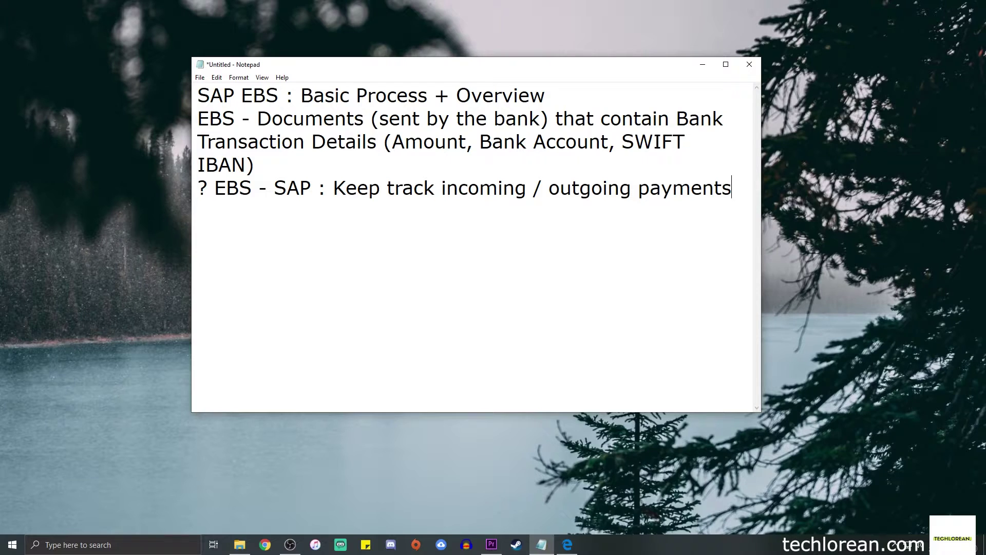
{"action": "key", "text": "Return"}
{"action": "type", "text": "upload EBS"}
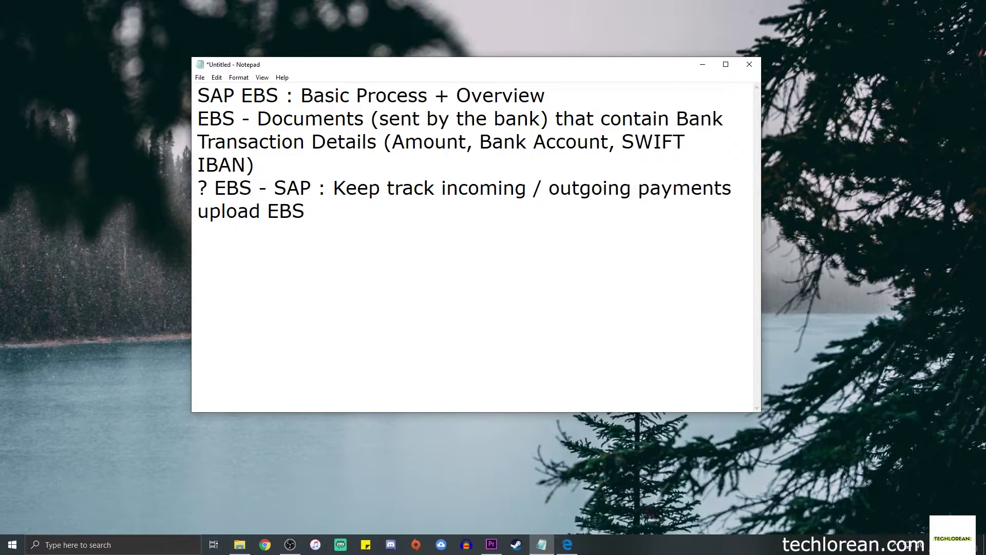
{"action": "type", "text": " TO"}
{"action": "key", "text": "BackSpace"}
{"action": "key", "text": "BackSpace"}
{"action": "type", "text": "to SAP"}
Step: Add a 'BASIC PROCESS' heading with step '1. RECEIVE EBS FROM THE BANK - interface'
{"action": "key", "text": "Return"}
{"action": "key", "text": "Return"}
{"action": "type", "text": "BASIC"}
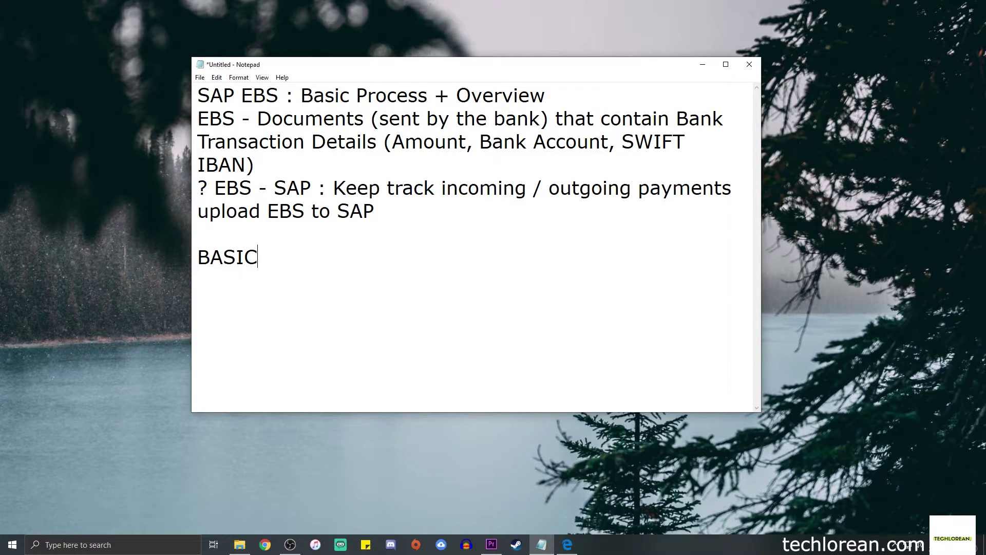
{"action": "type", "text": " PROCESS"}
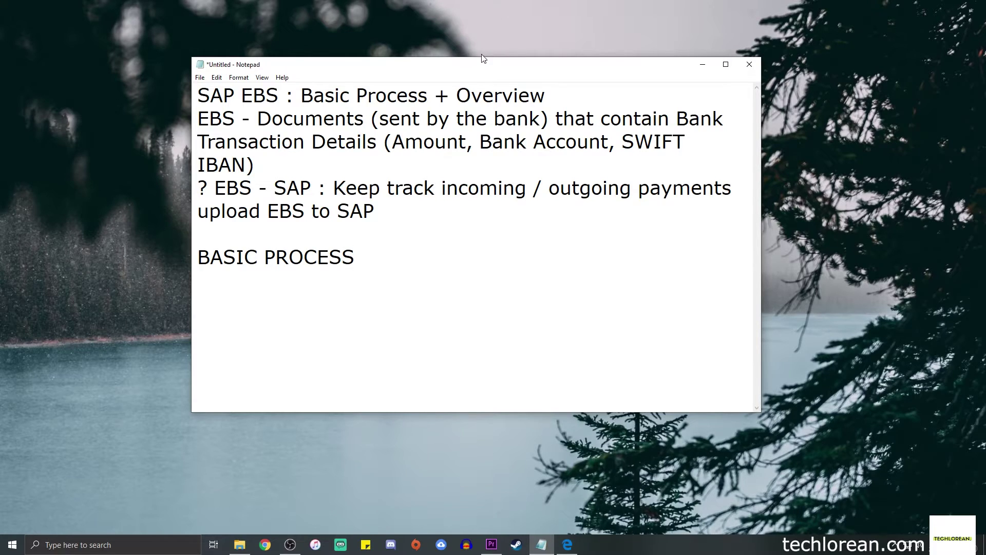
{"action": "left_click_drag", "start_coordinate": [482, 58], "coordinate": [482, 12]}
{"action": "key", "text": "Return"}
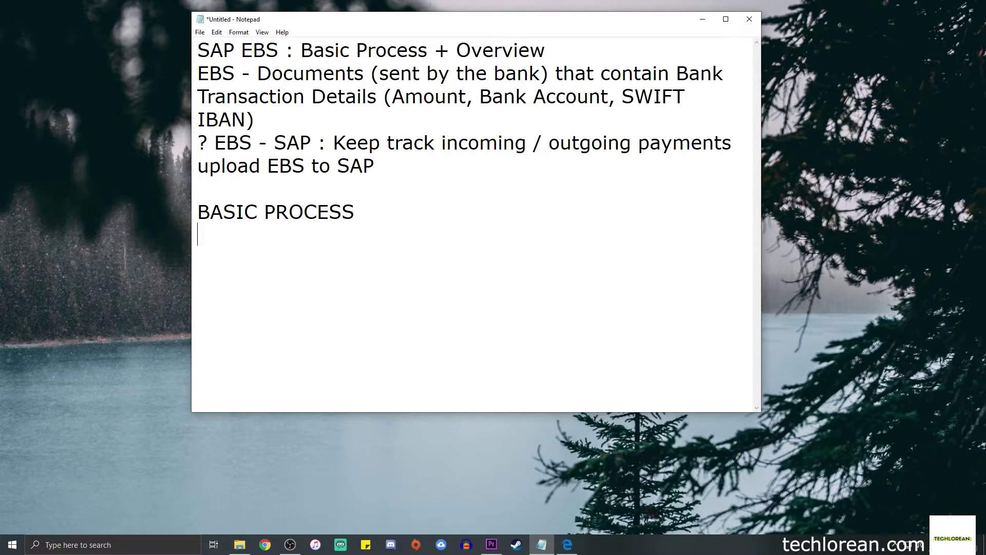
{"action": "type", "text": "1. RECEIVE EBS"}
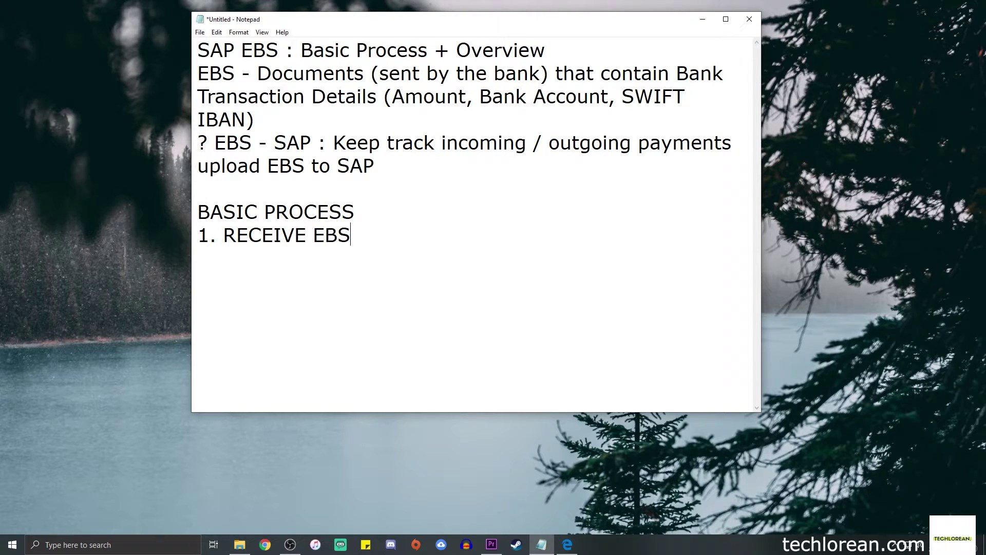
{"action": "type", "text": " FROM"}
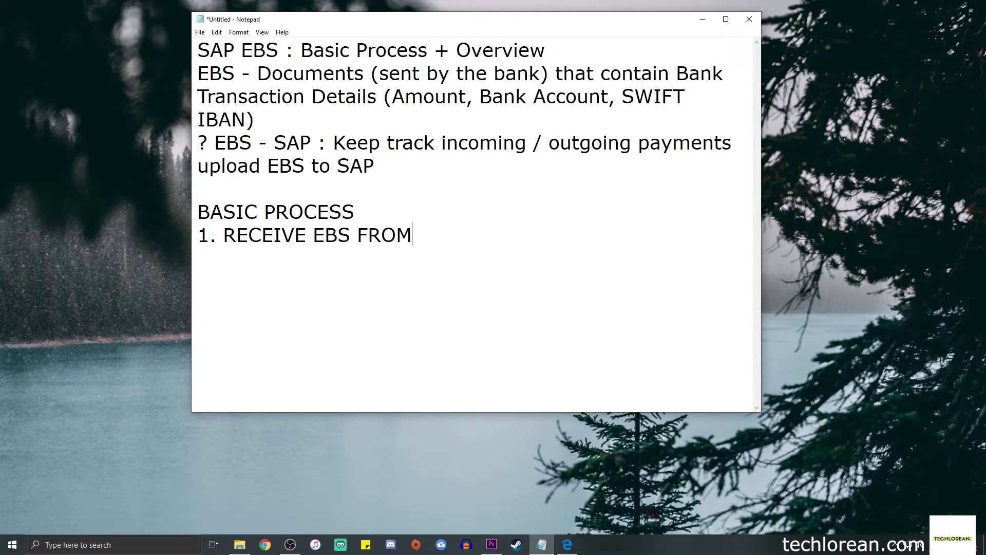
{"action": "type", "text": " THE BANK "}
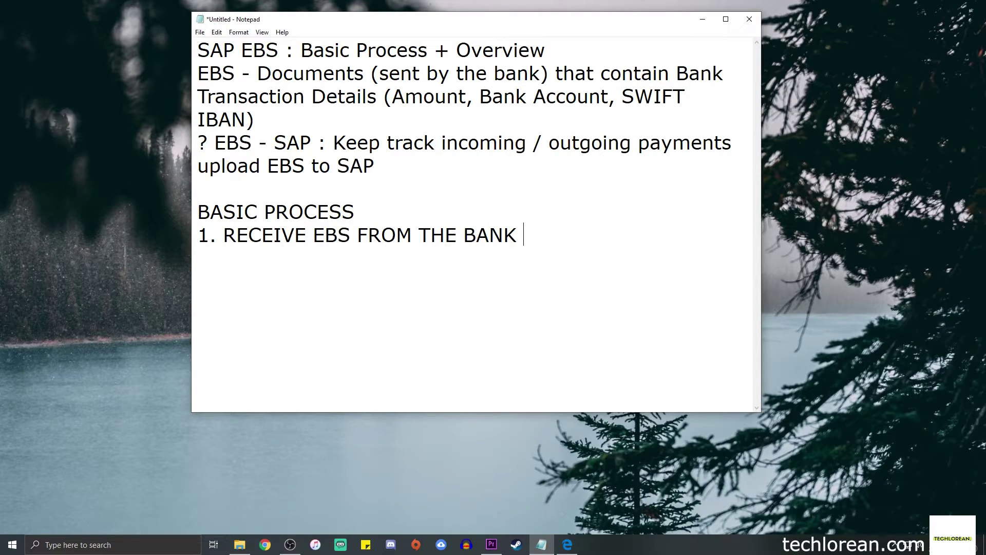
{"action": "type", "text": "- interface"}
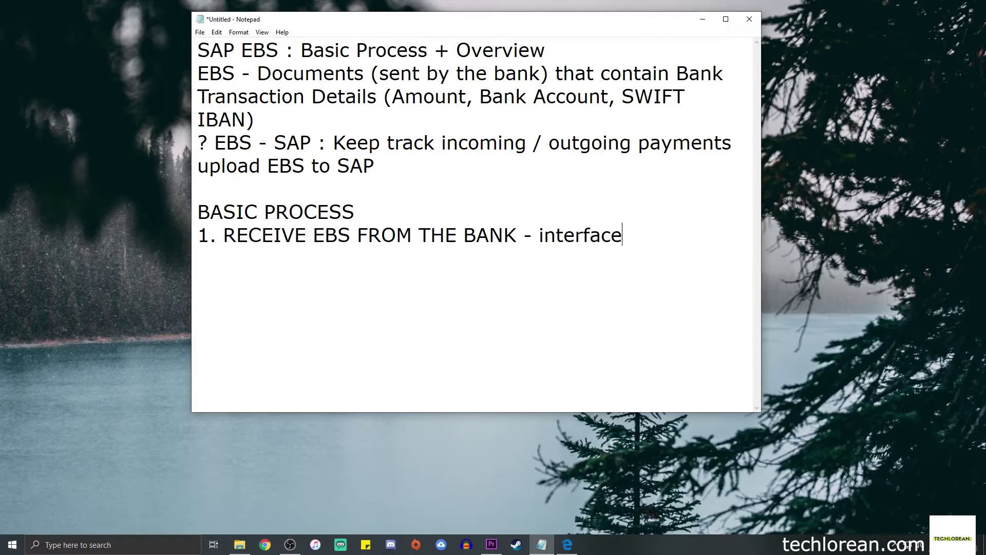
Step: Add 'files from bank to secured server/repository' on the line under step 1
{"action": "key", "text": "Return"}
{"action": "type", "text": "files from banm"}
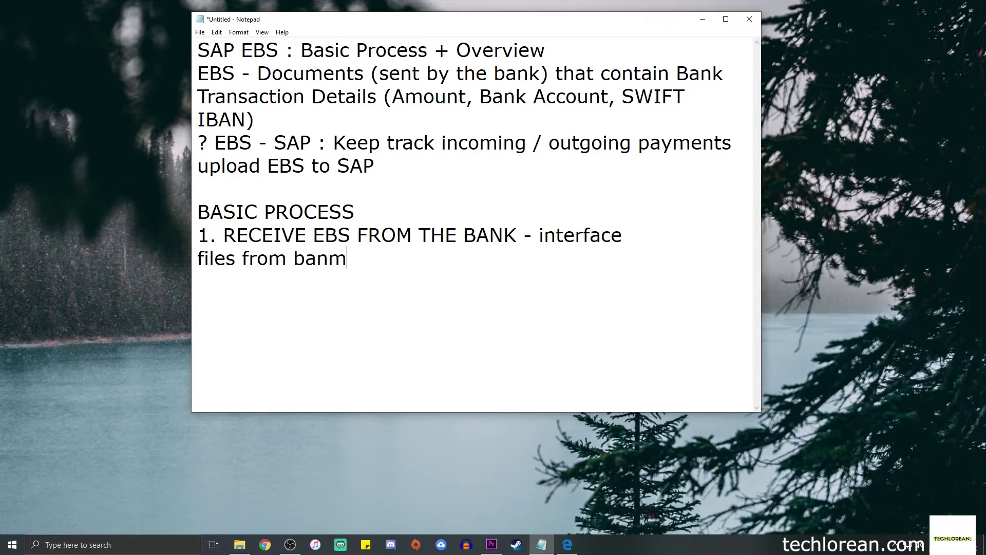
{"action": "key", "text": "BackSpace"}
{"action": "type", "text": "k to secured se"}
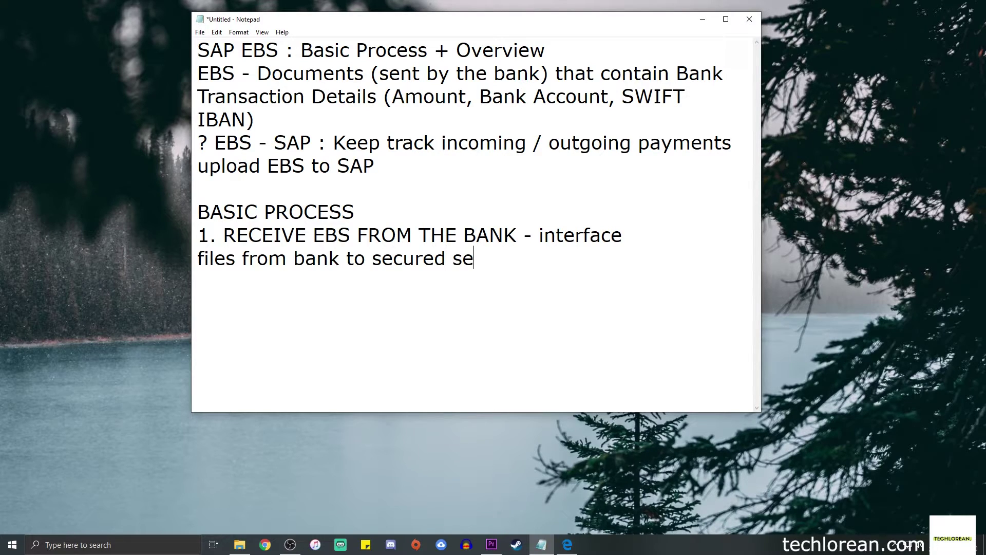
{"action": "type", "text": "rver/repos"}
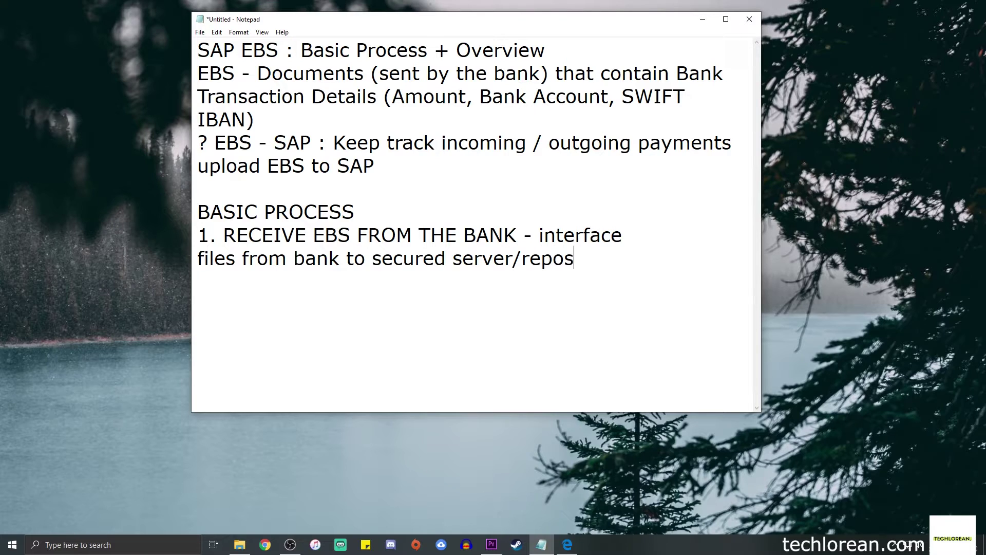
{"action": "type", "text": "itory"}
Step: Highlight 'secured server/repository' for emphasis, then add step '2. UPLOAD EBS TO SAP'
{"action": "double_click", "coordinate": [232, 264]}
{"action": "left_click_drag", "start_coordinate": [372, 258], "coordinate": [618, 258]}
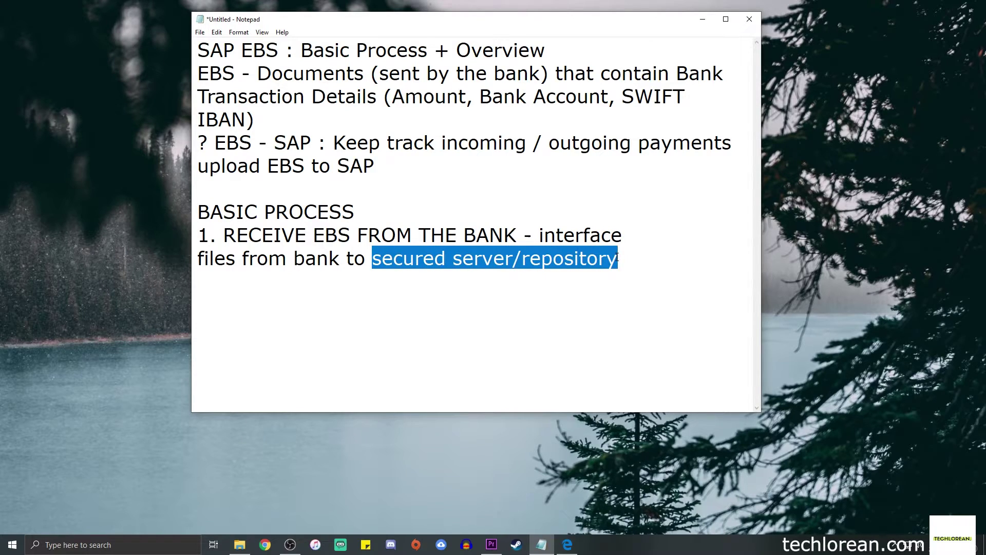
{"action": "left_click", "coordinate": [627, 251]}
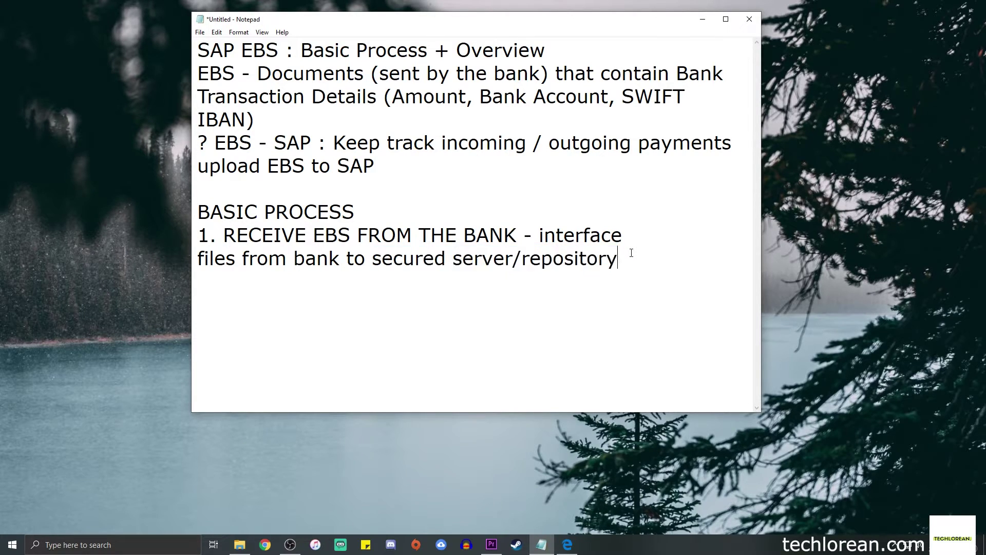
{"action": "left_click_drag", "start_coordinate": [632, 259], "coordinate": [377, 261]}
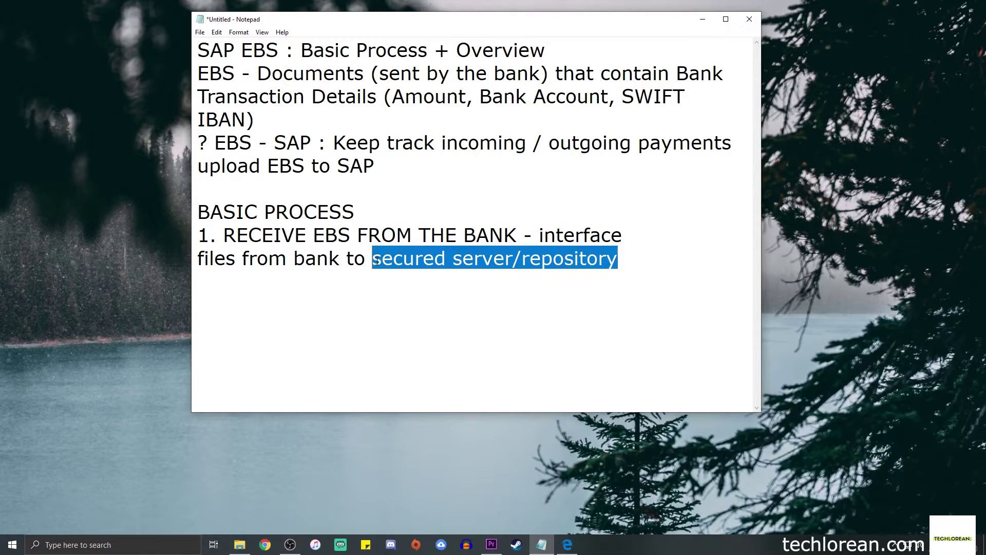
{"action": "left_click", "coordinate": [646, 253]}
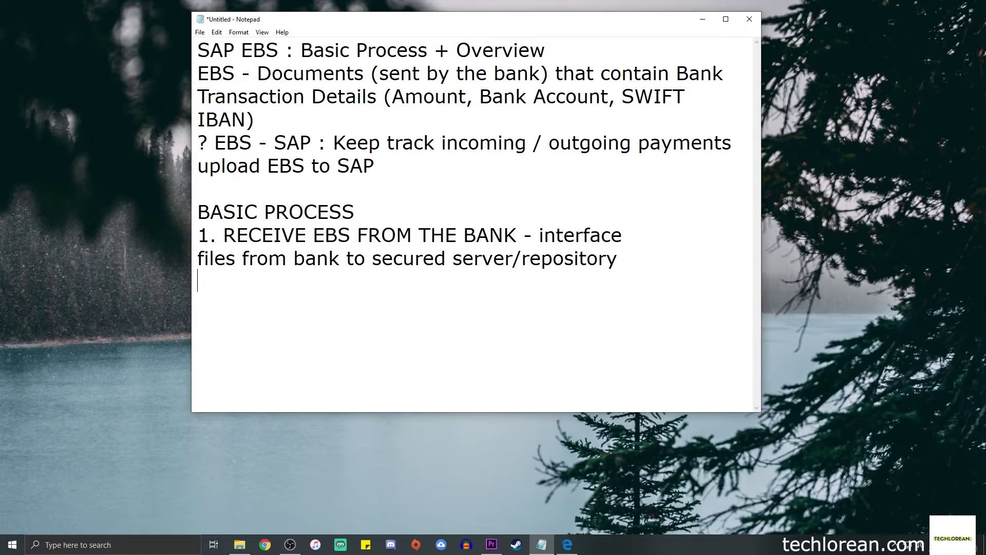
{"action": "type", "text": "2. UPLOAD EBS TO SAP"}
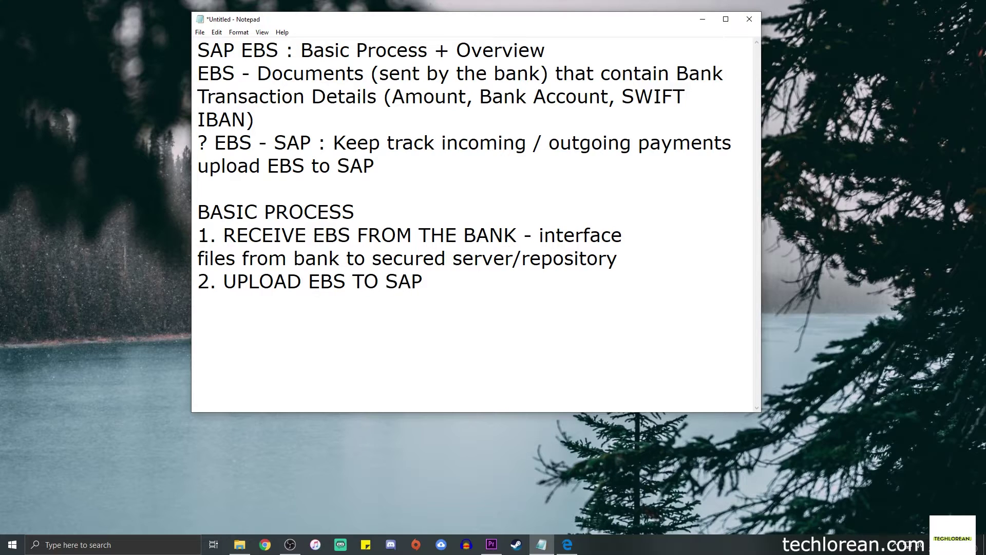
Step: Add step '3. VIEW EBS IN SAP + POST PROCESSING (clearing, review)'
{"action": "key", "text": "Return"}
{"action": "type", "text": "\\"}
{"action": "key", "text": "BackSpace"}
{"action": "type", "text": "3. View"}
{"action": "key", "text": "BackSpace"}
{"action": "key", "text": "BackSpace"}
{"action": "key", "text": "BackSpace"}
{"action": "type", "text": "IEW EBS"}
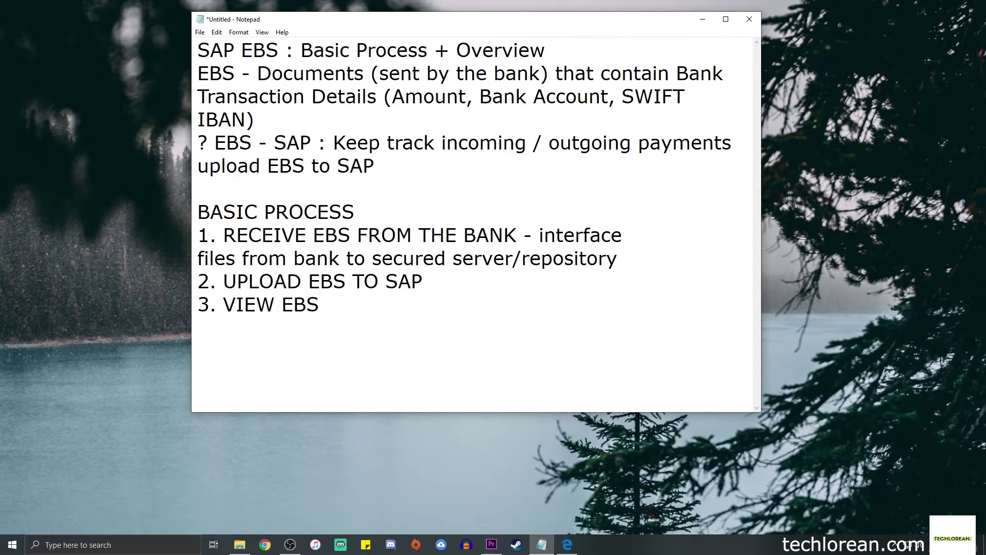
{"action": "type", "text": " IN SAP +"}
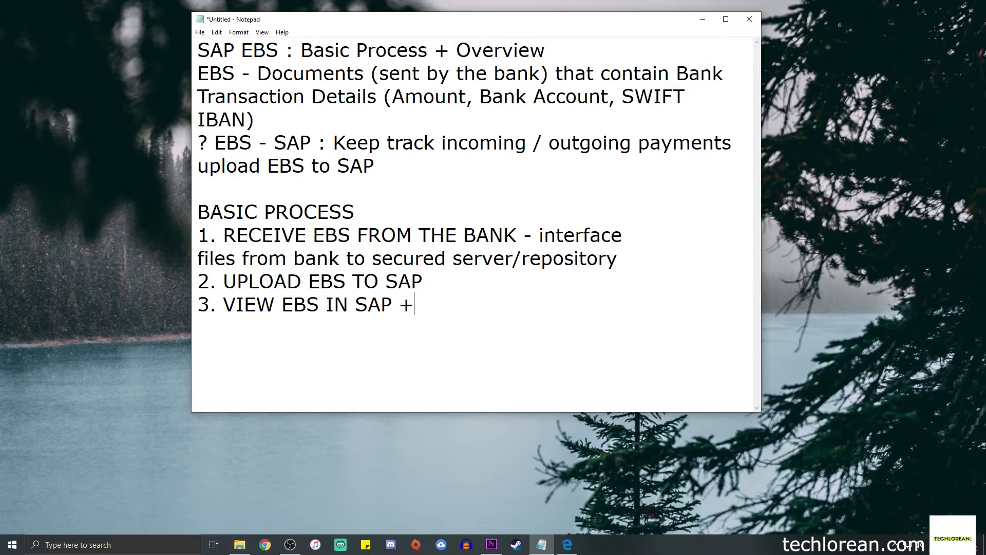
{"action": "type", "text": " POST PROCESSING "}
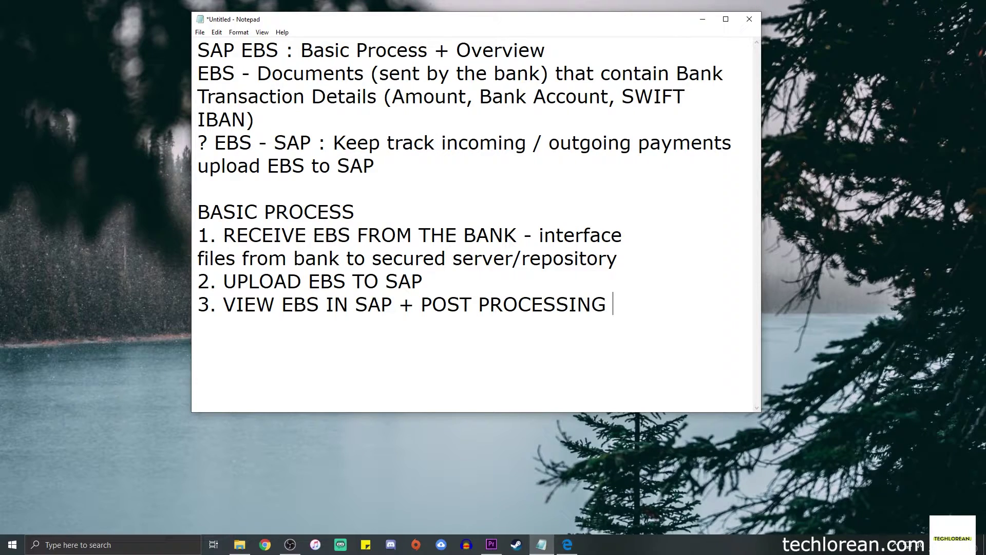
{"action": "type", "text": "(clearing, r"}
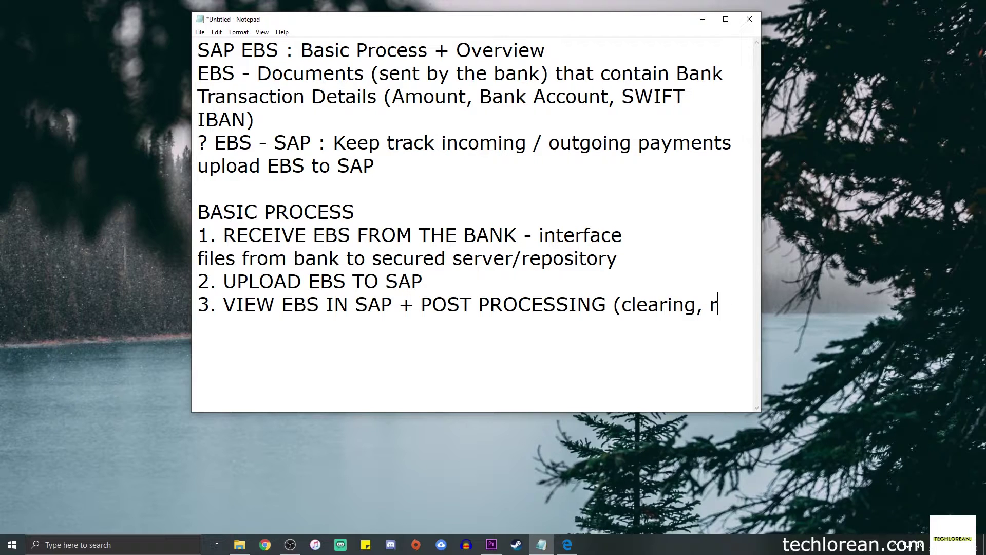
{"action": "type", "text": "eview)"}
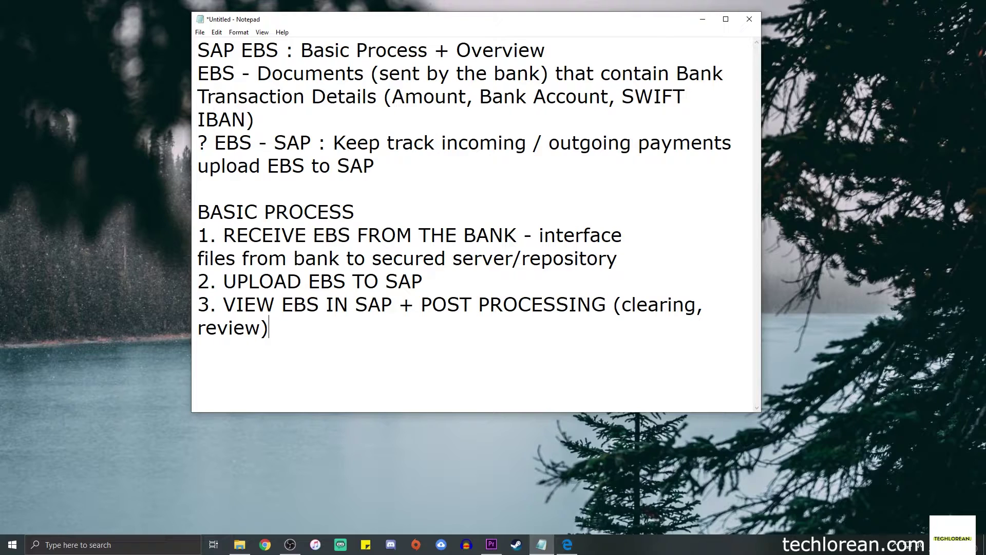
{"action": "left_click_drag", "start_coordinate": [223, 236], "coordinate": [352, 236]}
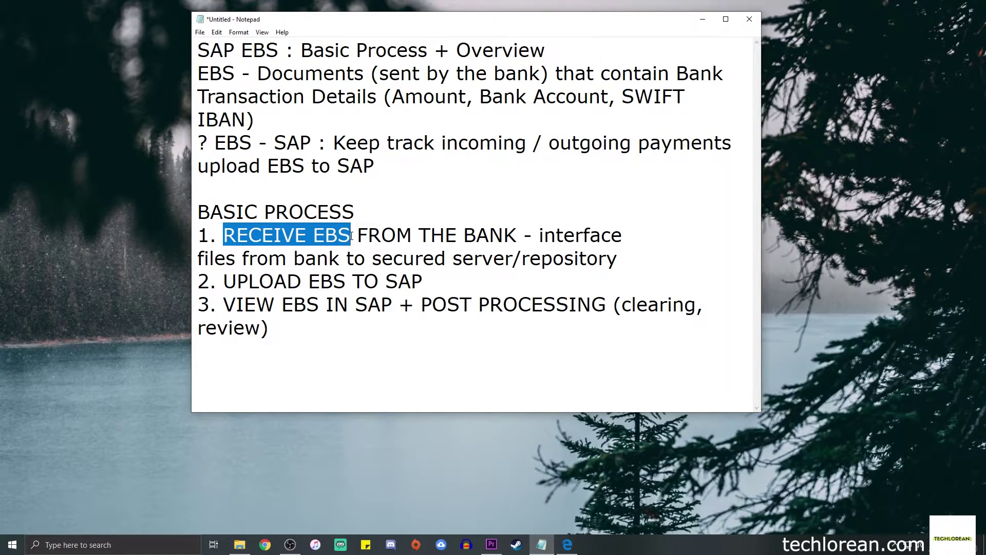
{"action": "left_click", "coordinate": [320, 281]}
{"action": "left_click_drag", "start_coordinate": [224, 287], "coordinate": [342, 284]}
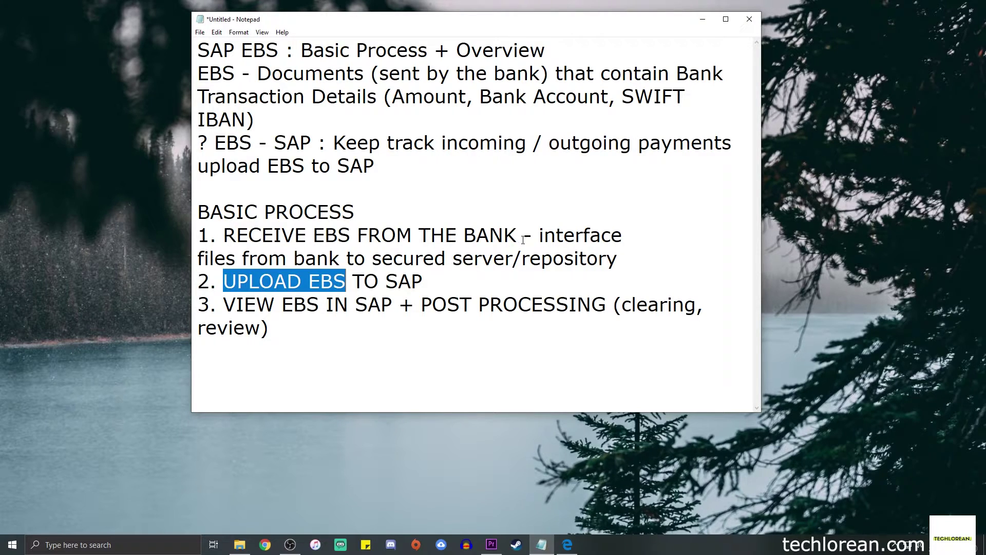
{"action": "left_click", "coordinate": [508, 272]}
{"action": "left_click_drag", "start_coordinate": [224, 309], "coordinate": [320, 310]}
{"action": "left_click", "coordinate": [458, 308]}
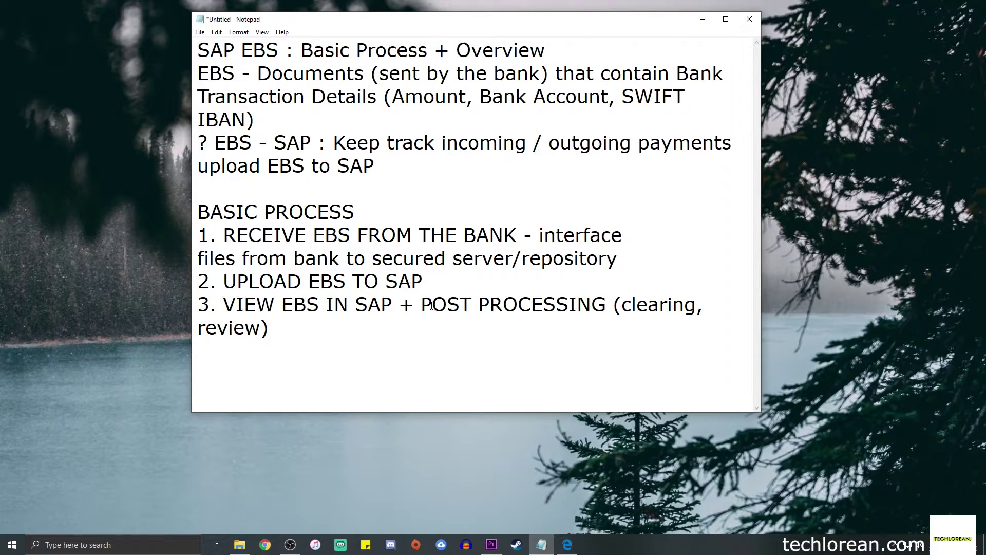
{"action": "left_click_drag", "start_coordinate": [432, 308], "coordinate": [591, 309]}
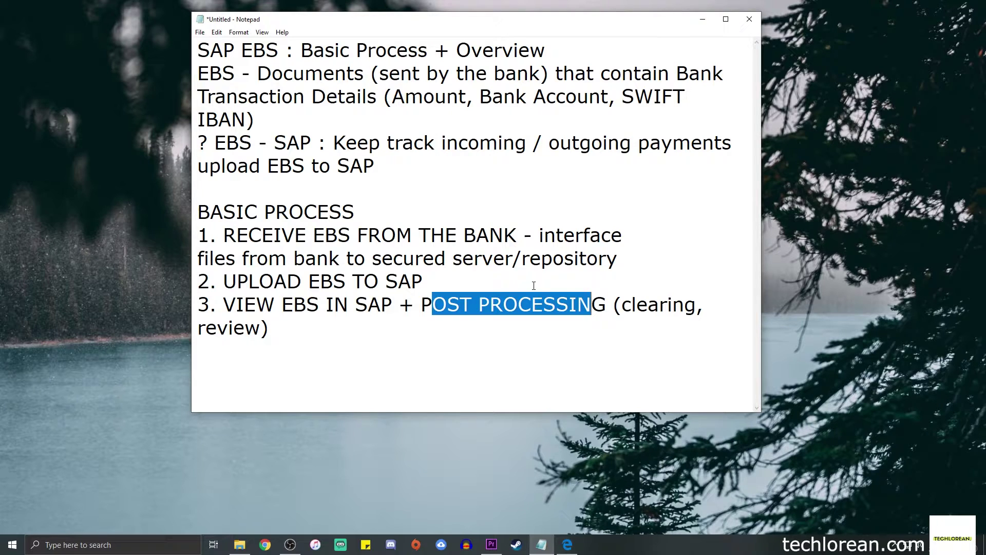
{"action": "left_click", "coordinate": [446, 285]}
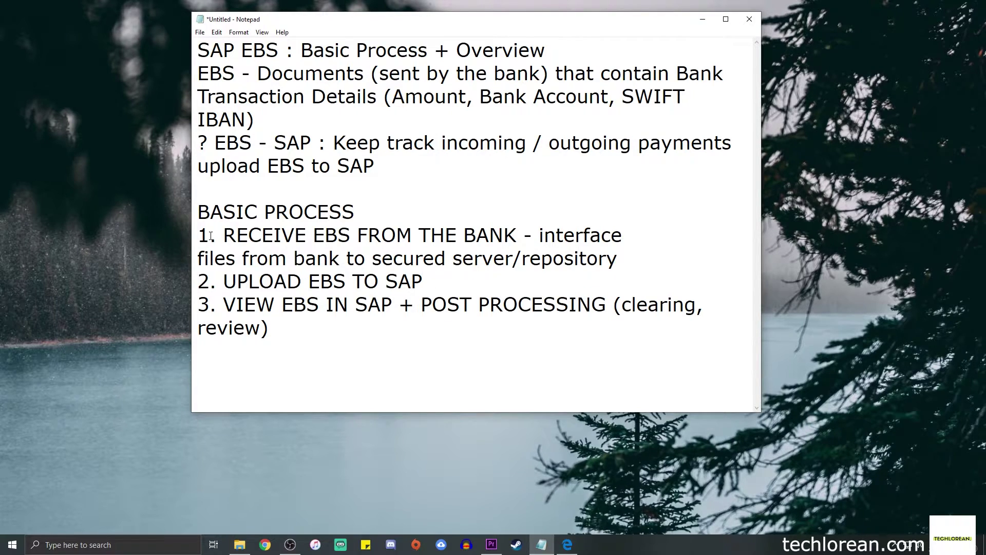
{"action": "left_click_drag", "start_coordinate": [198, 236], "coordinate": [648, 265]}
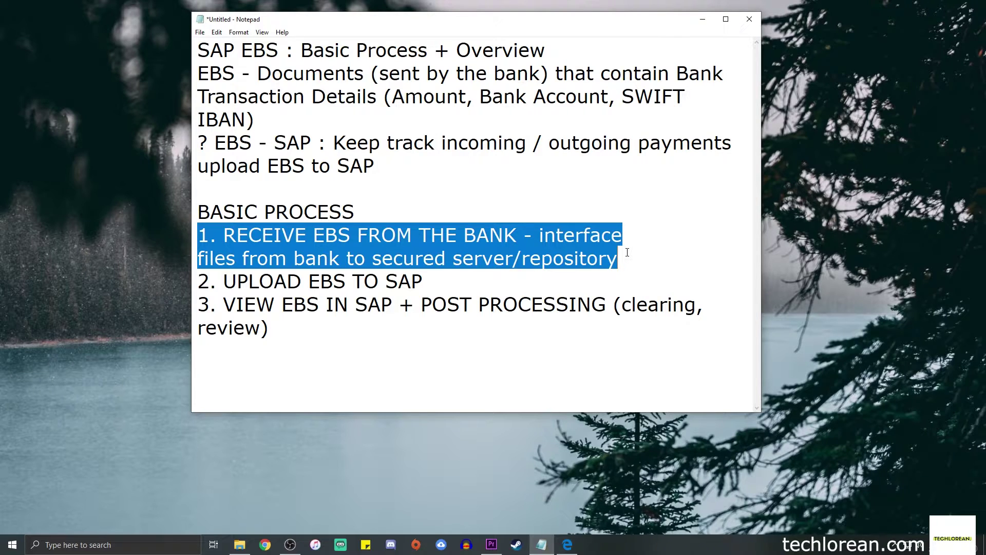
{"action": "left_click", "coordinate": [451, 280]}
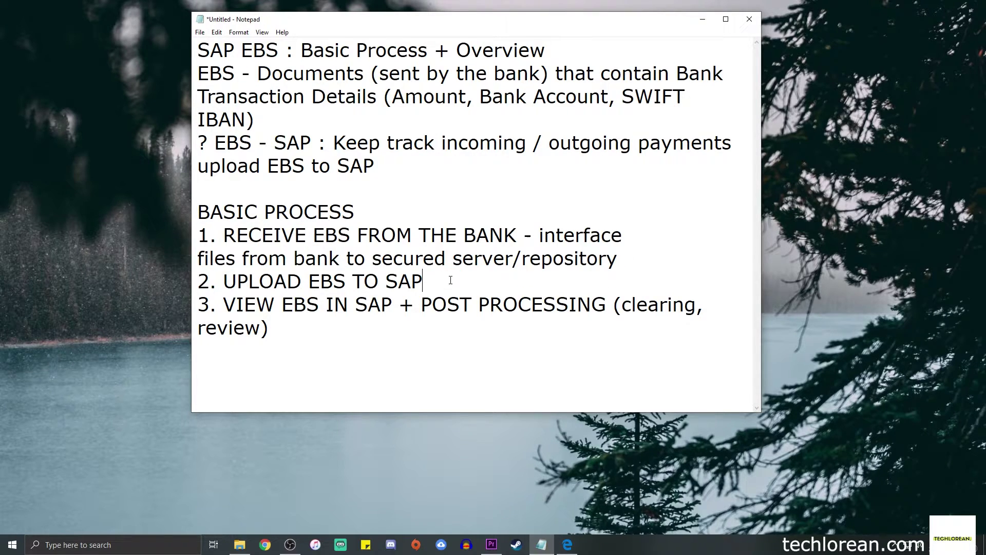
Step: Prefix step 2 with FF.5 and step 3 with 'FEBA (older) or FEBAN (newer)'
{"action": "left_click", "coordinate": [223, 280]}
{"action": "type", "text": "FF.5"}
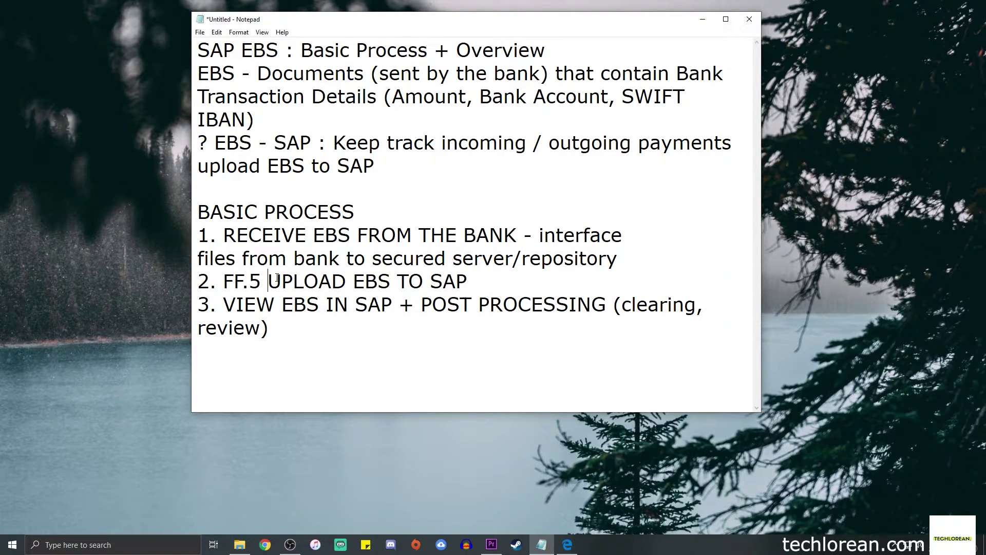
{"action": "left_click", "coordinate": [227, 298]}
{"action": "type", "text": "FEBA ("}
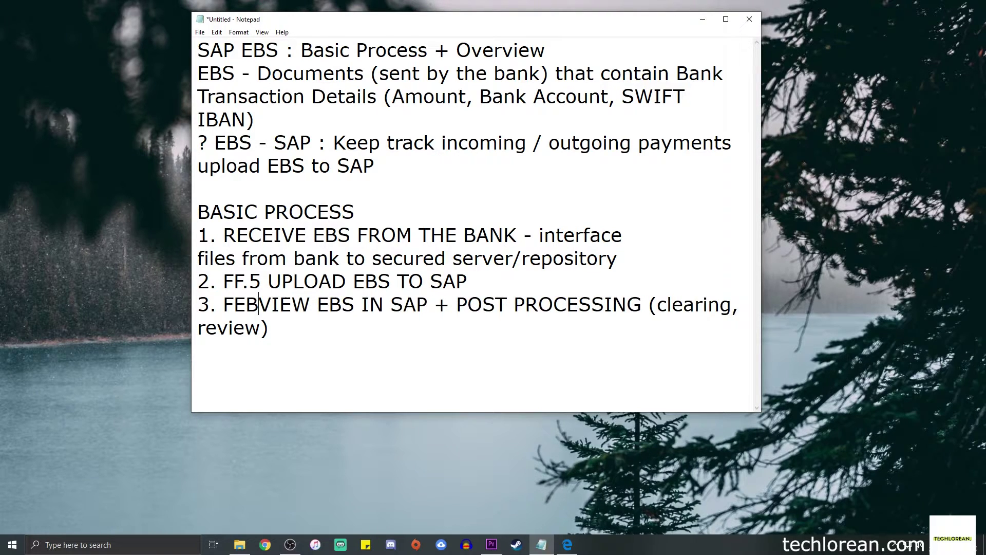
{"action": "type", "text": "older) "}
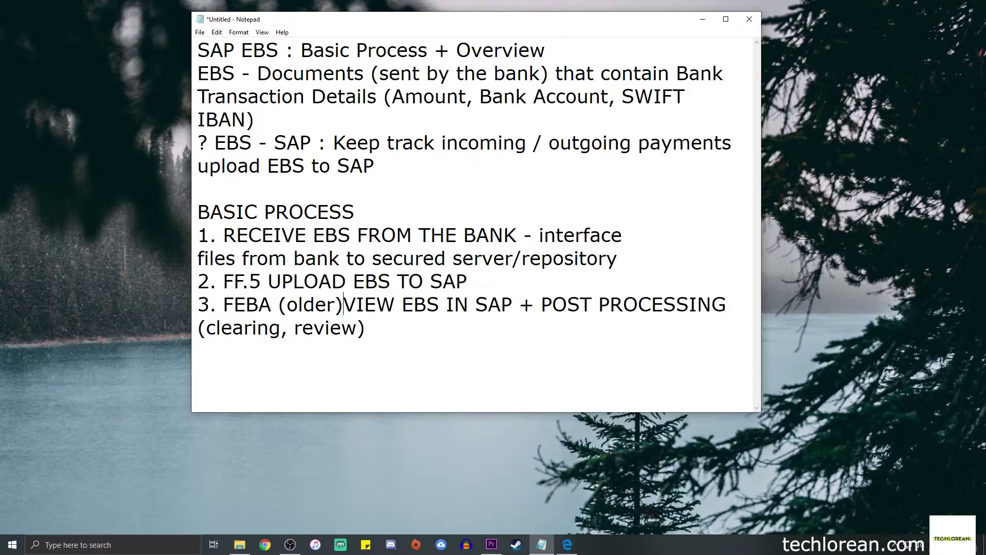
{"action": "type", "text": "or FEB"}
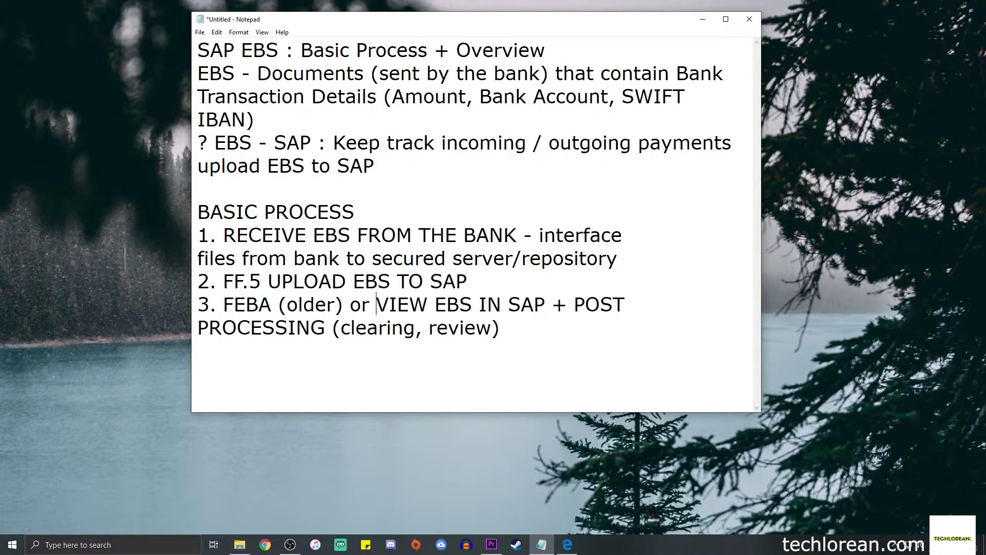
{"action": "type", "text": "AN (newe"}
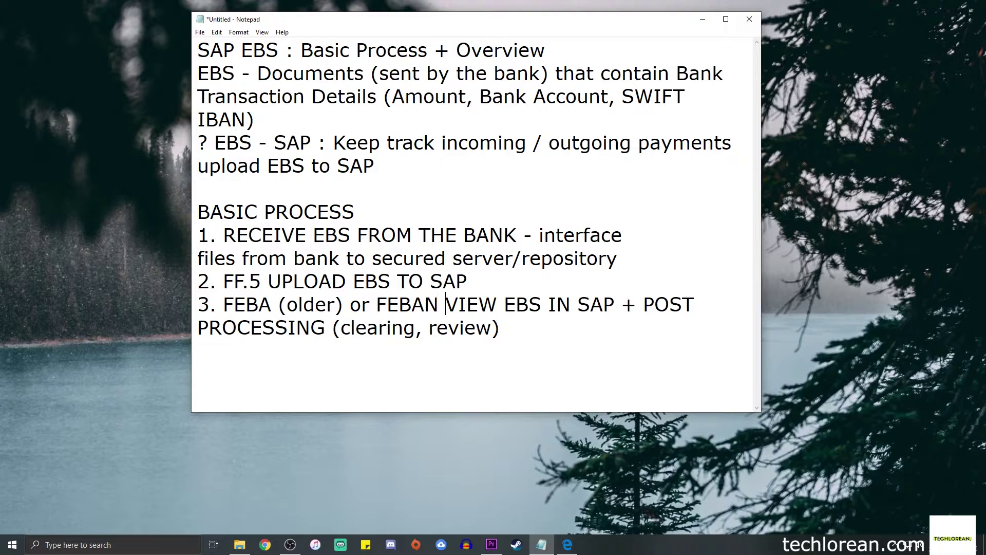
{"action": "type", "text": "r)"}
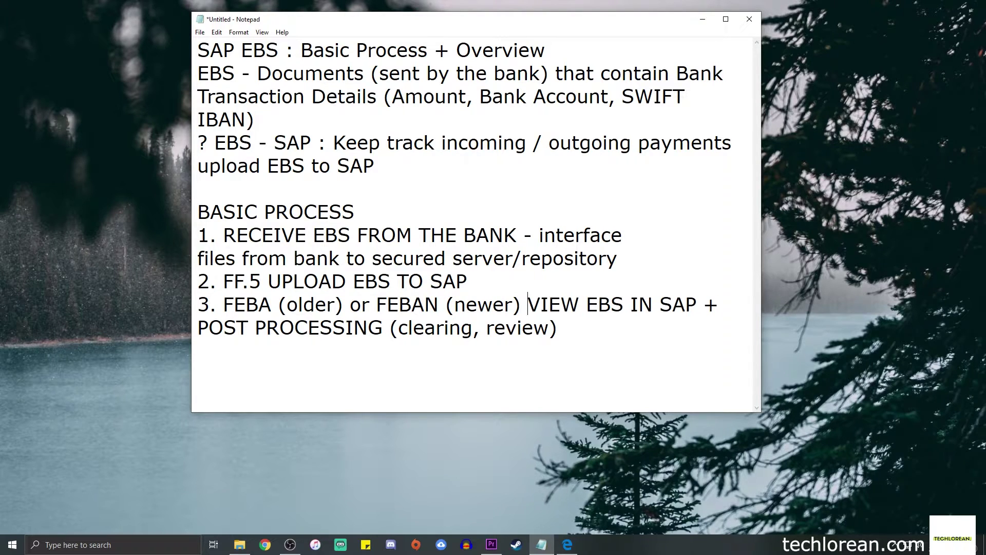
Step: Highlight the FEBAN (newer) transaction code in step 3 for emphasis
{"action": "left_click_drag", "start_coordinate": [376, 304], "coordinate": [523, 306]}
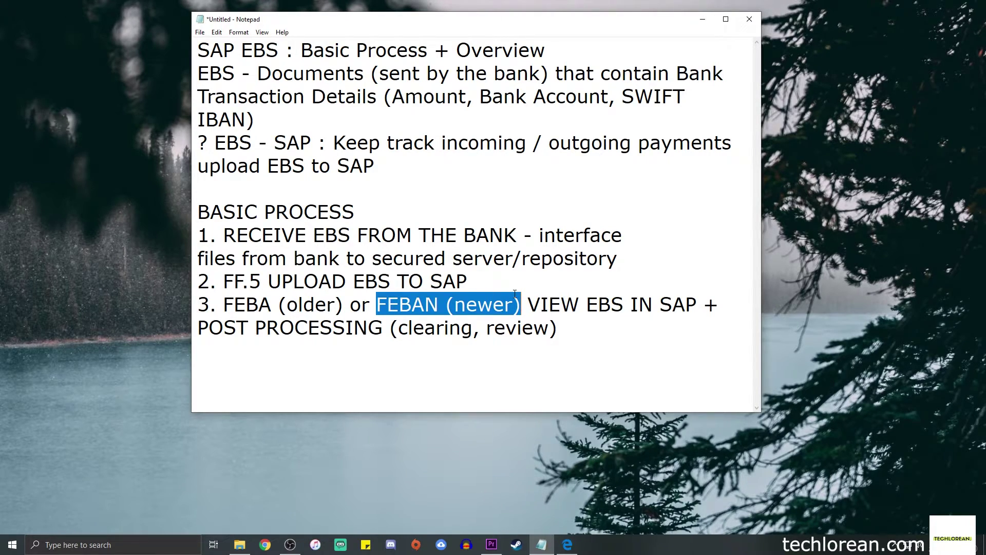
{"action": "left_click_drag", "start_coordinate": [224, 304], "coordinate": [281, 304]}
{"action": "left_click", "coordinate": [467, 304]}
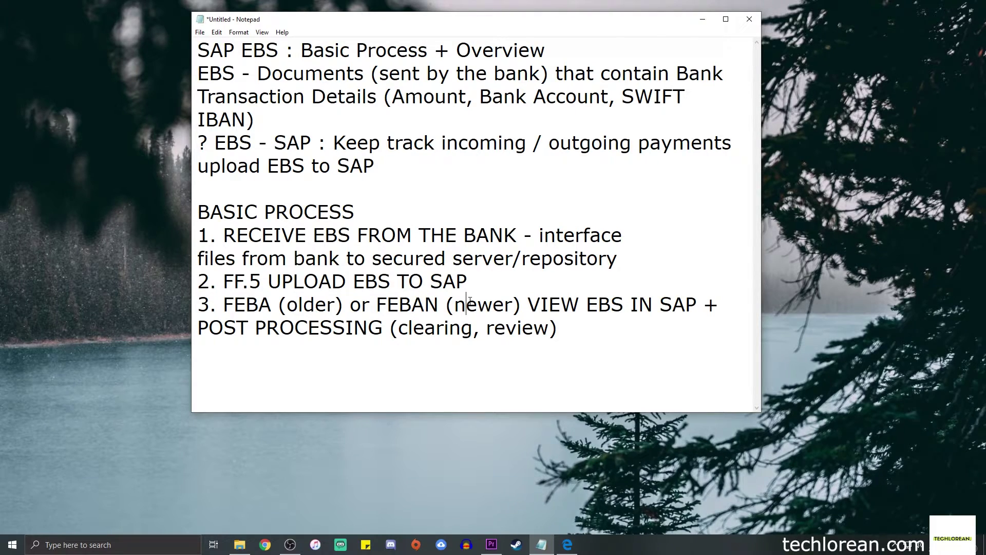
{"action": "left_click", "coordinate": [464, 273]}
{"action": "left_click_drag", "start_coordinate": [382, 304], "coordinate": [439, 304]}
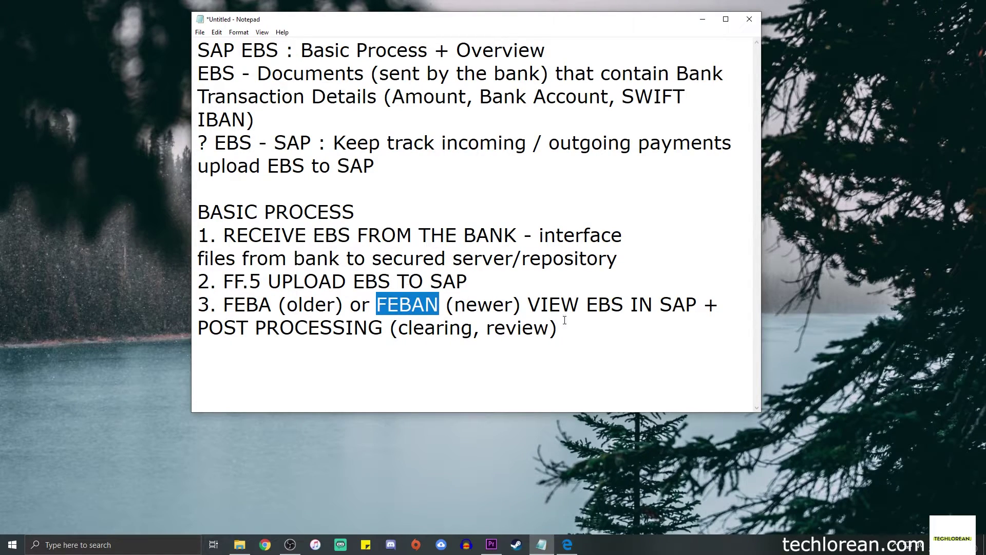
{"action": "left_click", "coordinate": [579, 330]}
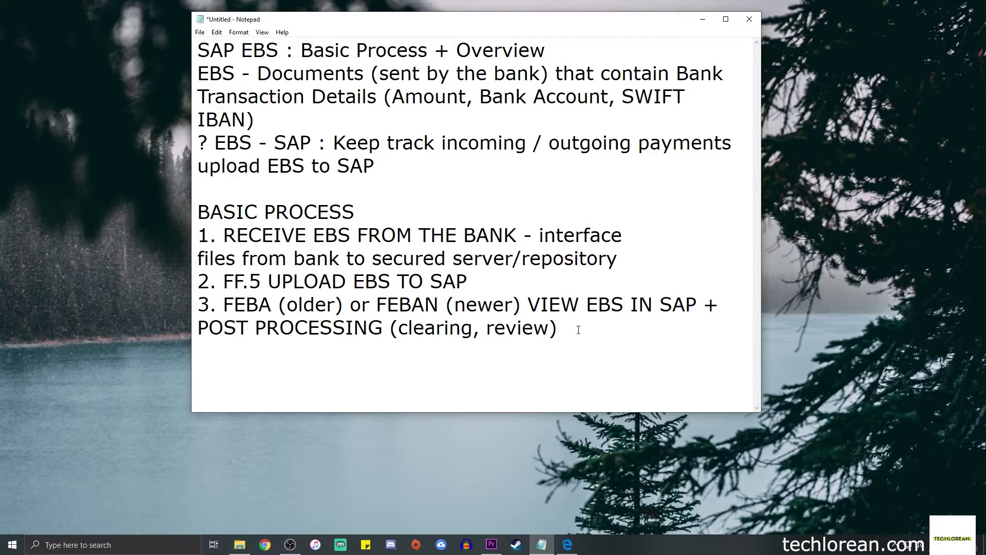
Step: Add an 'ADDITIONAL INFORMATION:' heading with item '1. Format - varies per country Belgium (CODA FILES).cod format'
{"action": "key", "text": "Return"}
{"action": "key", "text": "Return"}
{"action": "type", "text": "ADDITIONA"}
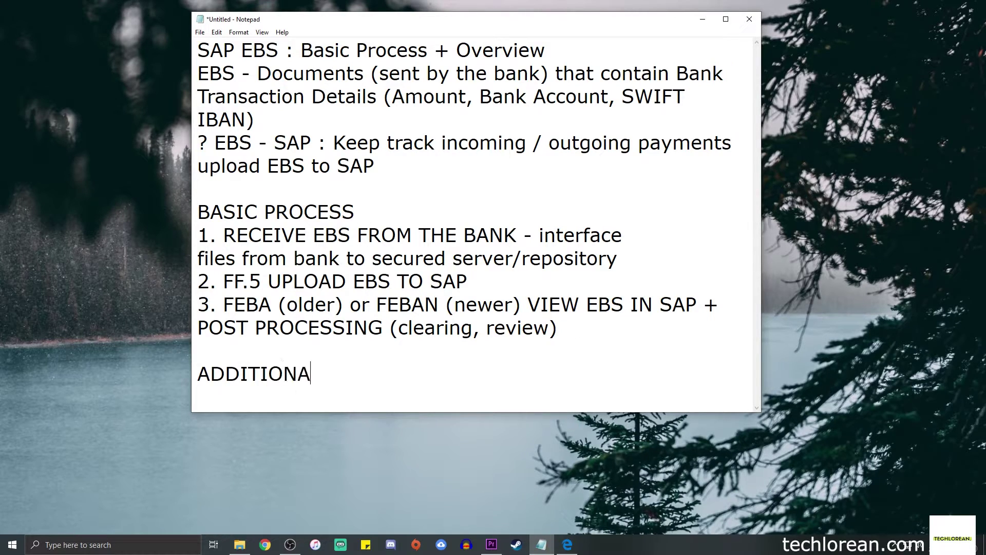
{"action": "type", "text": "L INFORMATION:"}
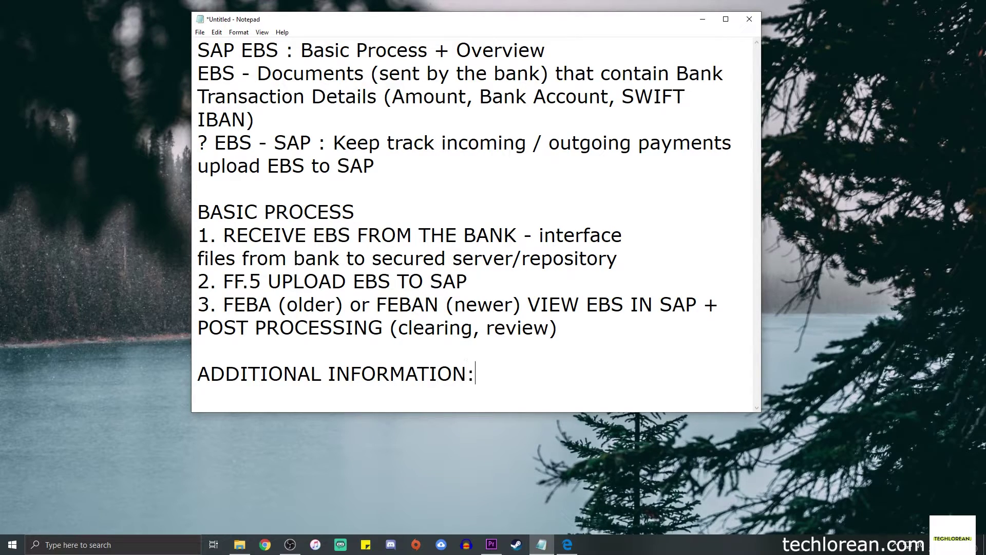
{"action": "key", "text": "Return"}
{"action": "double_click", "coordinate": [511, 411]}
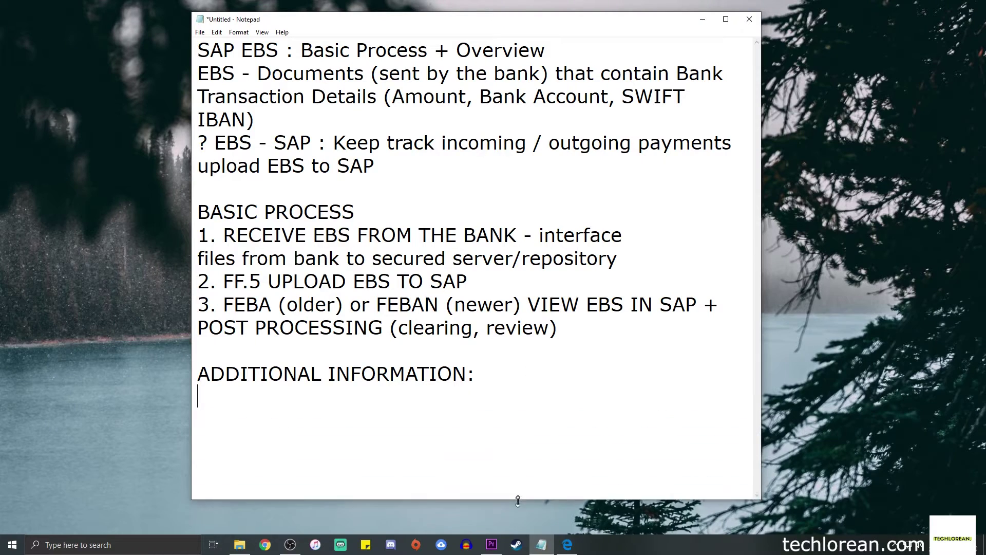
{"action": "type", "text": "1."}
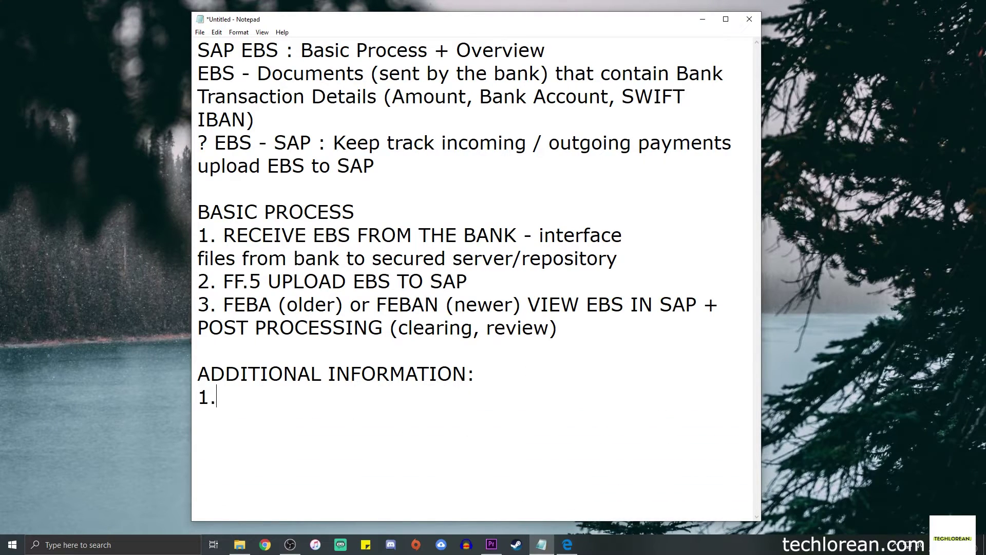
{"action": "type", "text": " Format"}
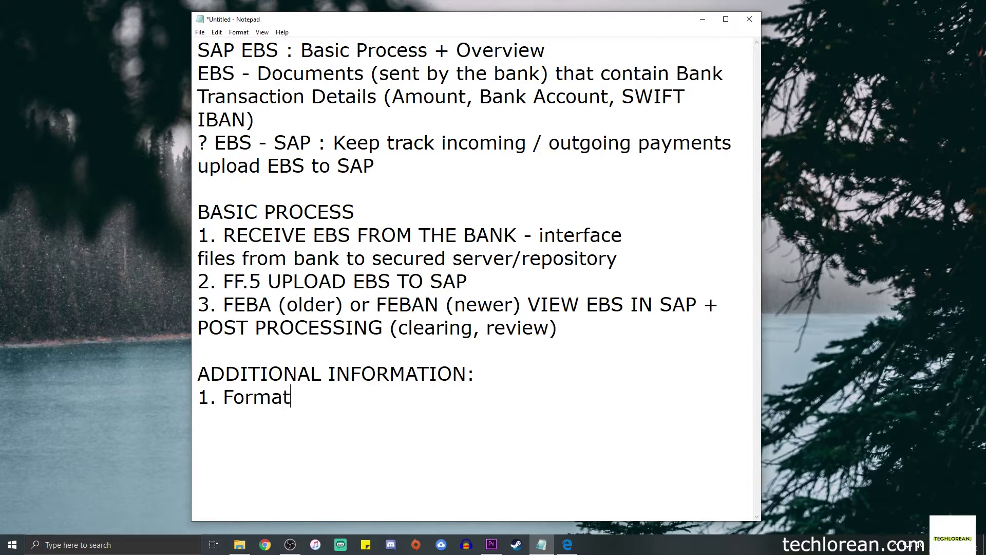
{"action": "type", "text": " - varies pe"}
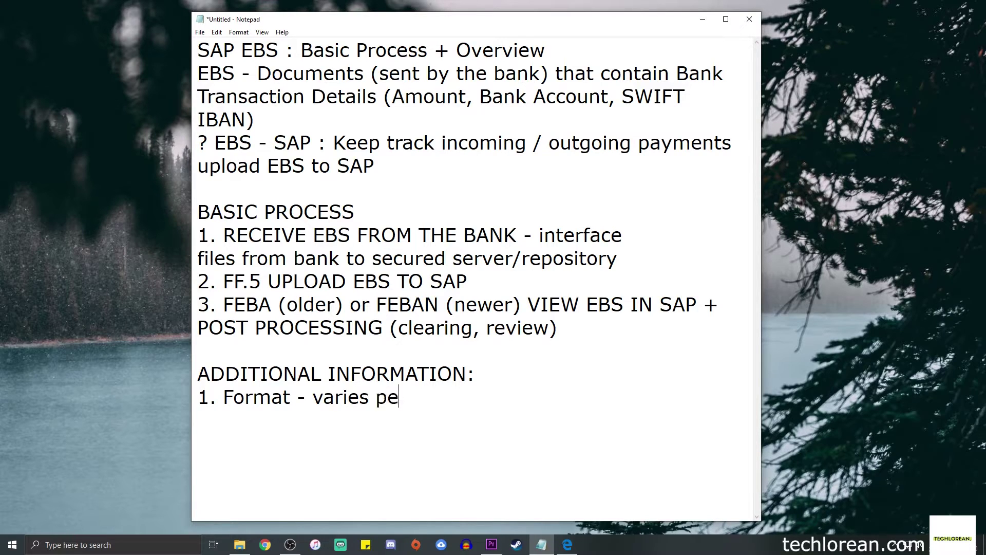
{"action": "type", "text": "r country "}
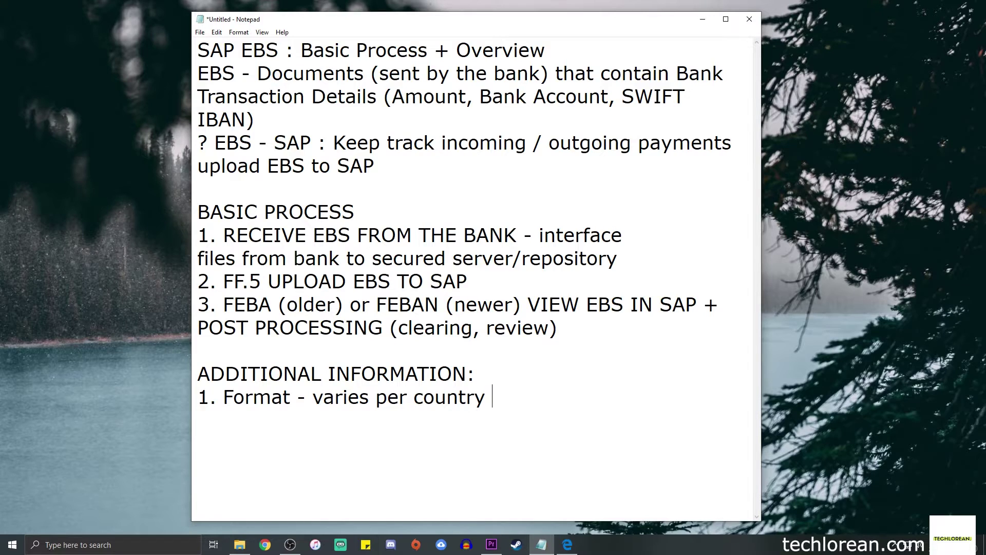
{"action": "type", "text": "Belgium ("}
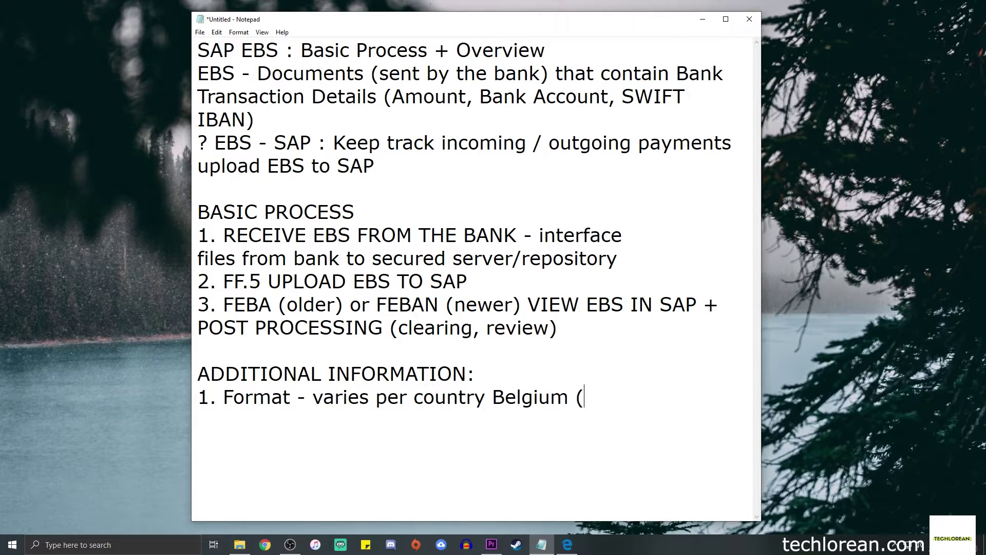
{"action": "type", "text": "CODA FILES).c"}
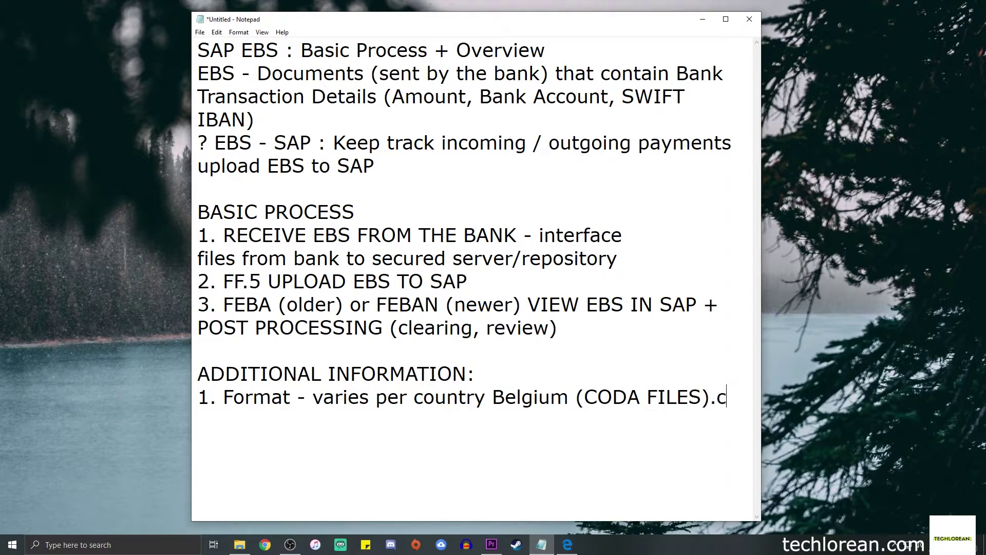
{"action": "type", "text": "od format"}
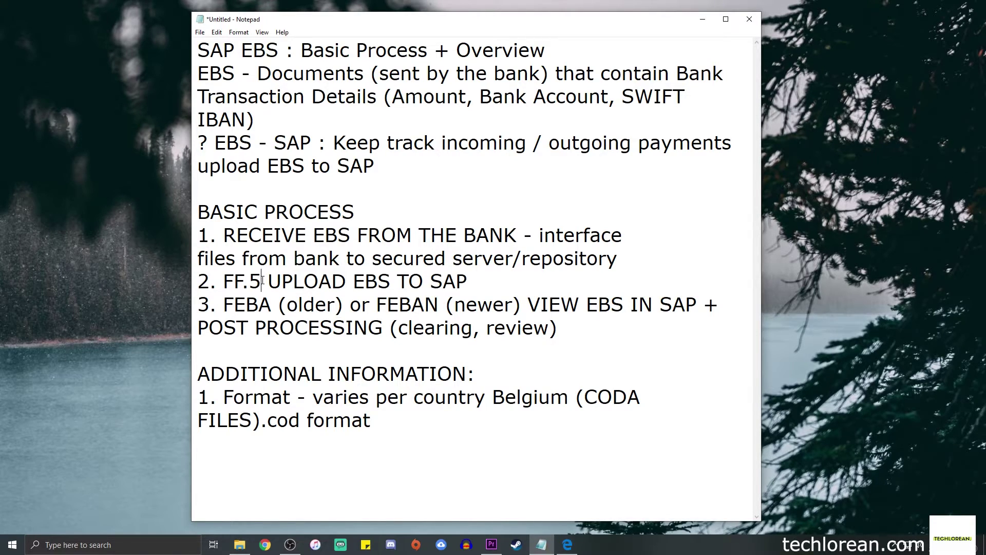
Step: Append 'FEBC' and 'Convert CODA file to Multicash Format' to the Belgium format item
{"action": "left_click_drag", "start_coordinate": [261, 281], "coordinate": [222, 278]}
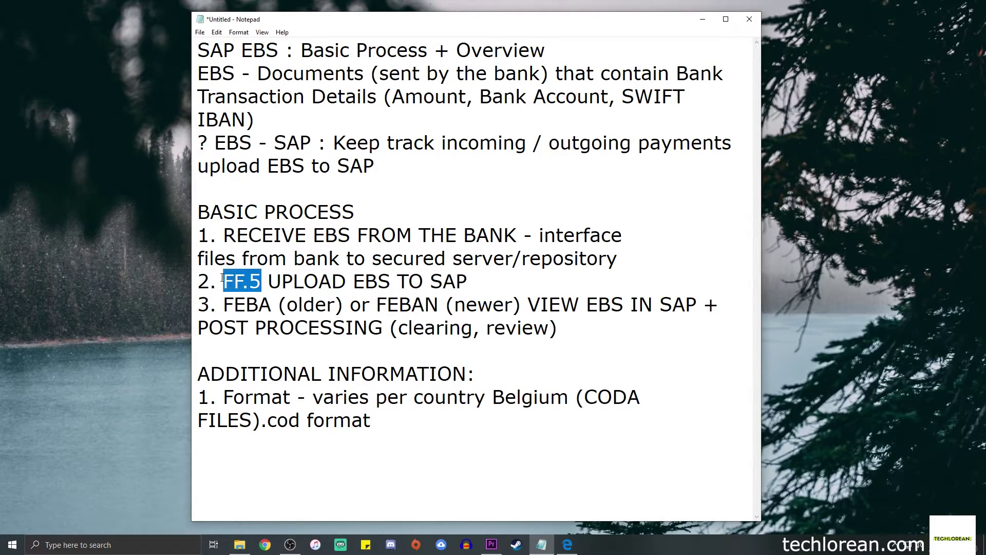
{"action": "left_click", "coordinate": [388, 413]}
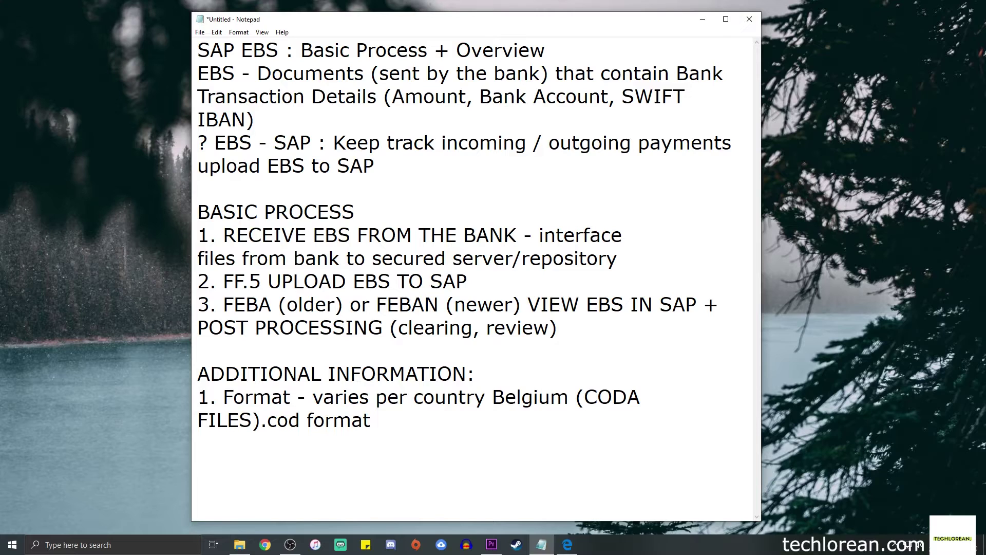
{"action": "type", "text": "FEBC"}
{"action": "key", "text": "shift+Left"}
{"action": "key", "text": "shift+Left"}
{"action": "key", "text": "shift+Left"}
{"action": "key", "text": "shift+Left"}
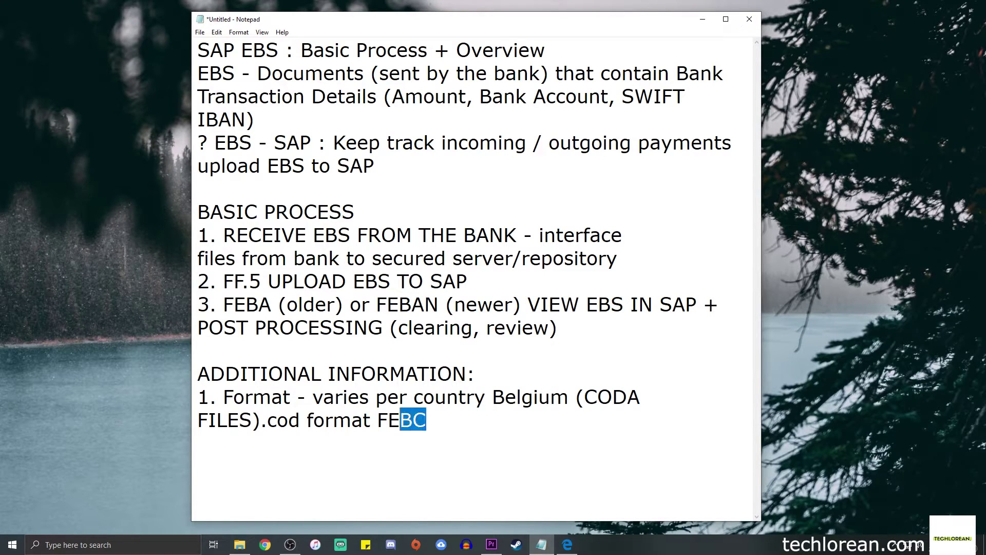
{"action": "key", "text": "Right"}
{"action": "key", "text": "Right"}
{"action": "key", "text": "Left"}
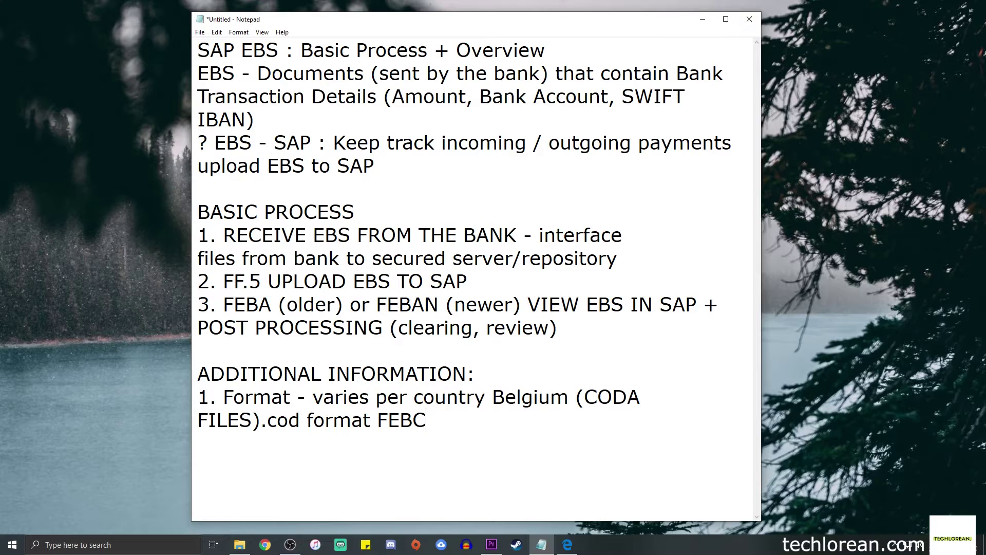
{"action": "type", "text": "Convert "}
{"action": "type", "text": "CODA "}
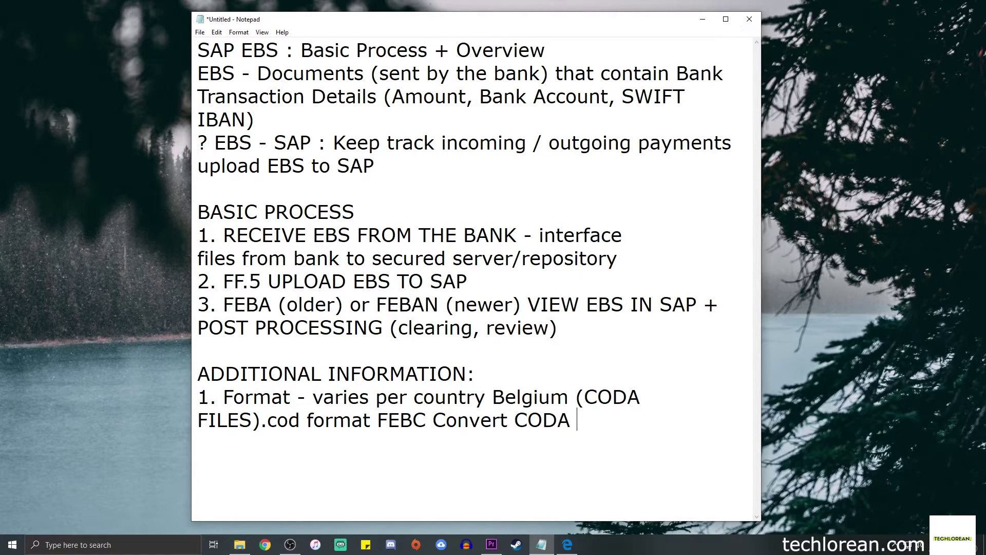
{"action": "type", "text": "file to Multi"}
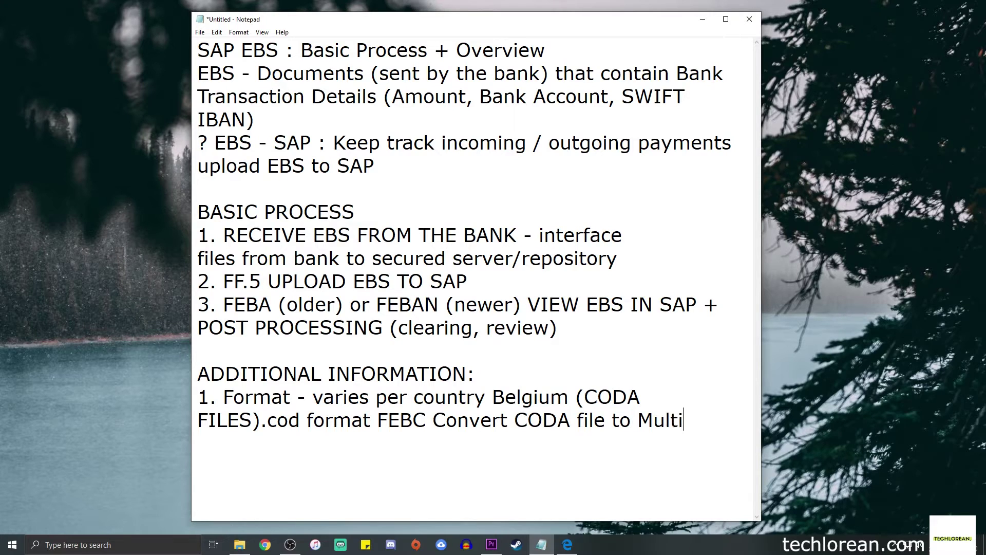
{"action": "type", "text": "cash Format"}
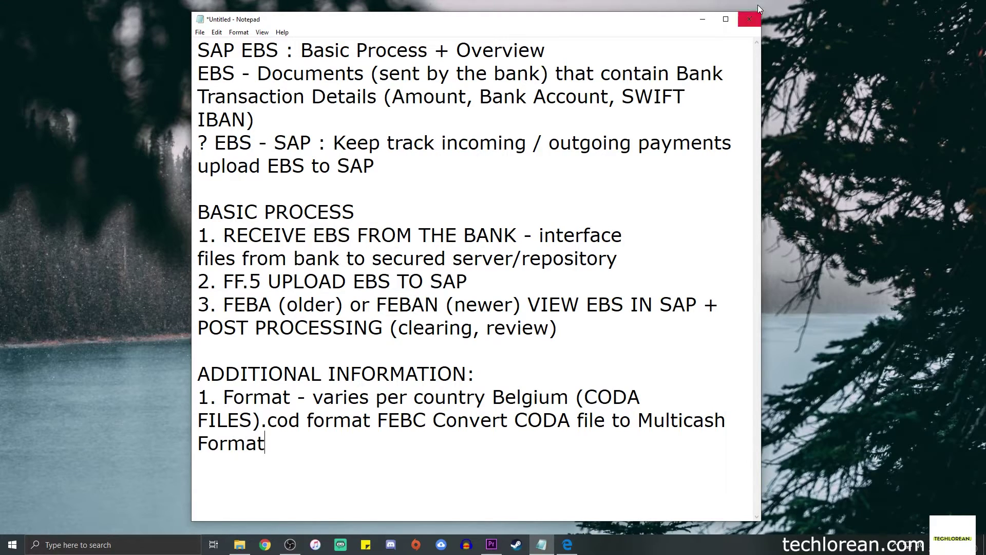
{"action": "left_click_drag", "start_coordinate": [760, 88], "coordinate": [958, 90]}
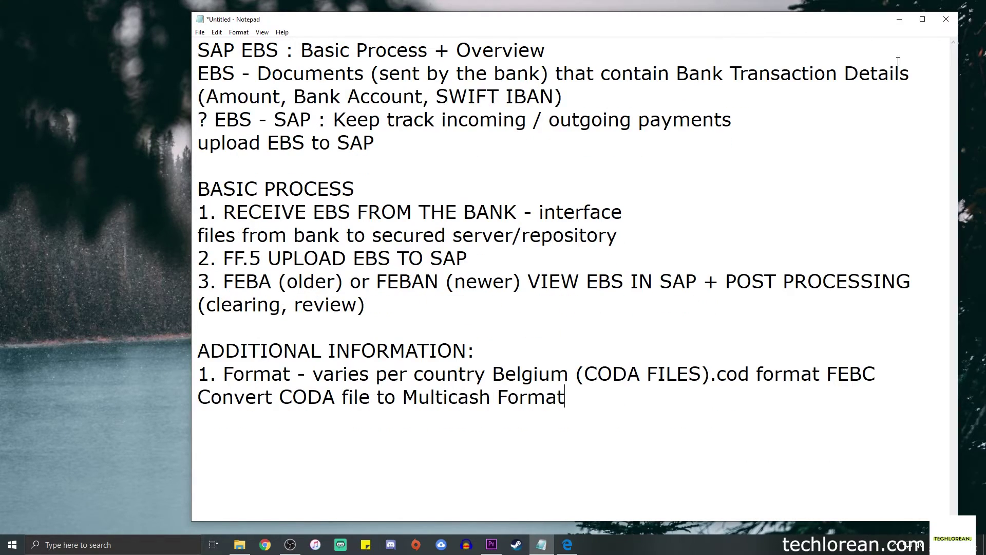
{"action": "left_click_drag", "start_coordinate": [685, 25], "coordinate": [589, 25]}
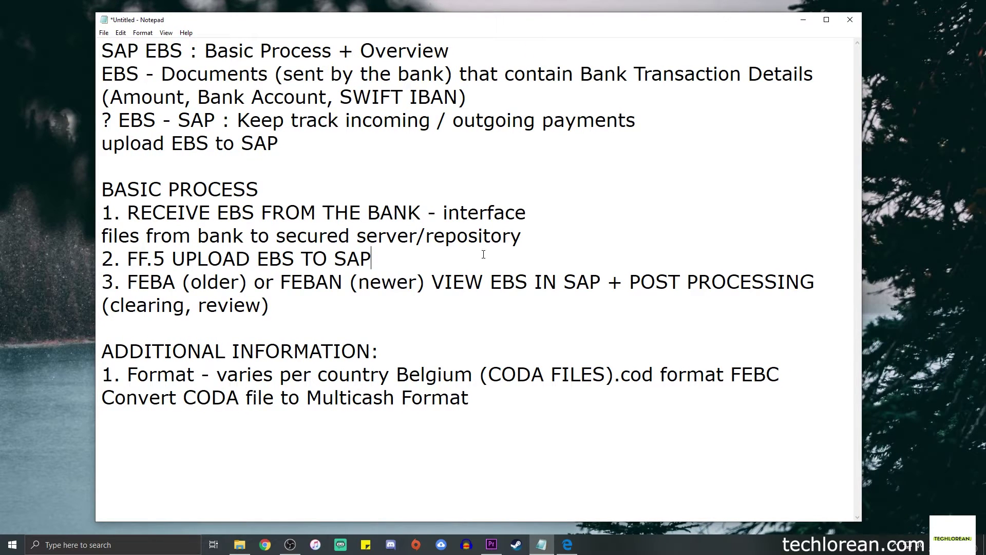
{"action": "left_click_drag", "start_coordinate": [474, 402], "coordinate": [106, 408]}
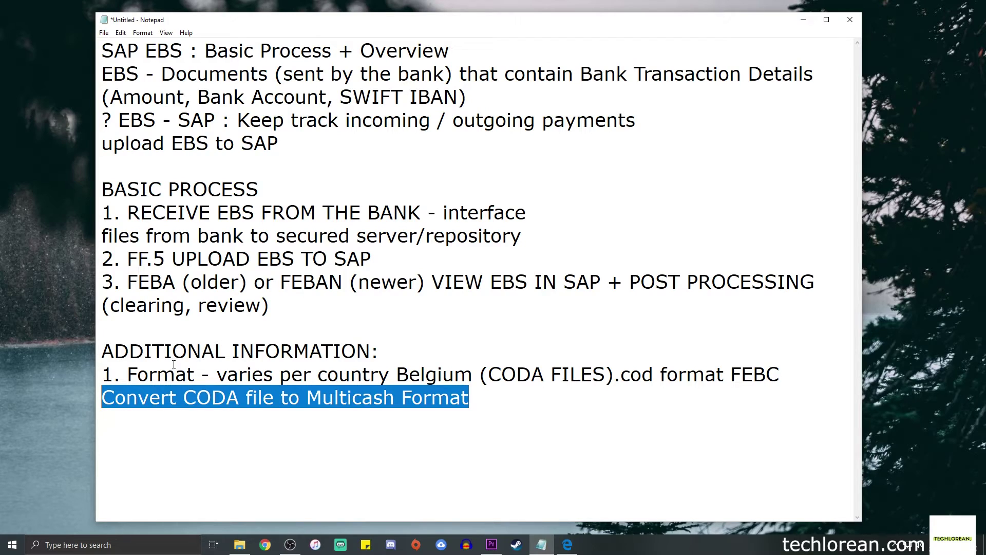
{"action": "left_click", "coordinate": [493, 398]}
{"action": "left_click_drag", "start_coordinate": [724, 374], "coordinate": [760, 374]}
{"action": "left_click_drag", "start_coordinate": [760, 374], "coordinate": [785, 374]}
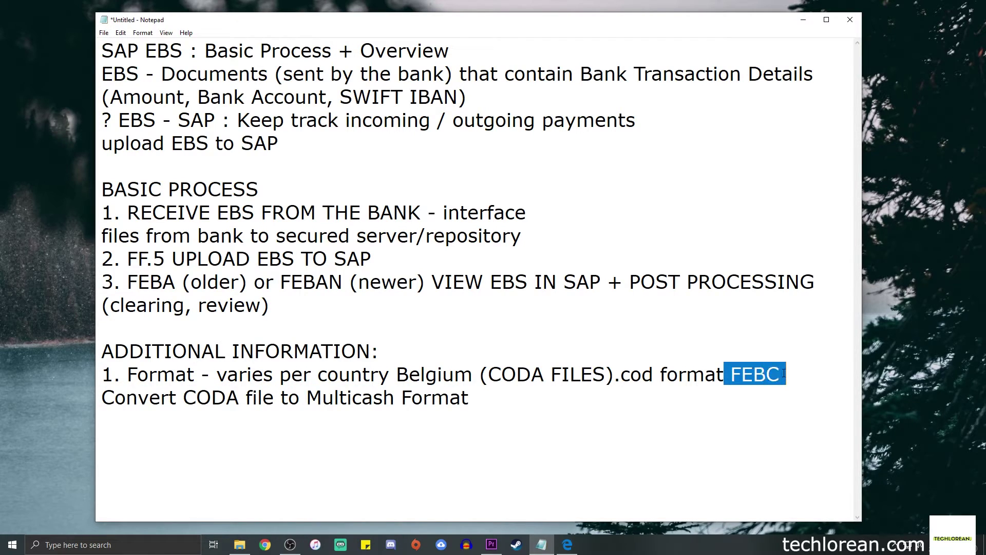
{"action": "left_click", "coordinate": [678, 375]}
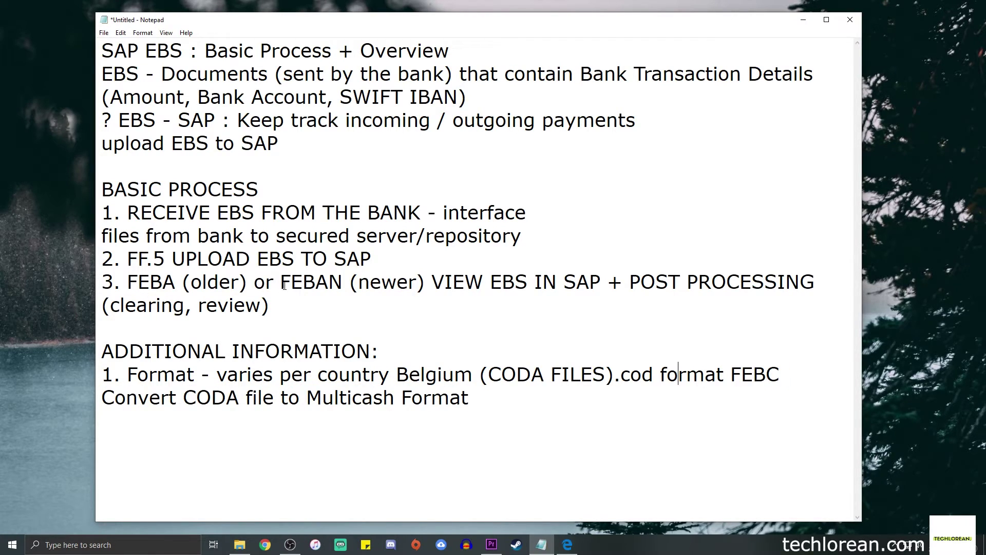
{"action": "double_click", "coordinate": [311, 282]}
{"action": "left_click", "coordinate": [488, 454]}
{"action": "left_click_drag", "start_coordinate": [128, 212], "coordinate": [211, 212]}
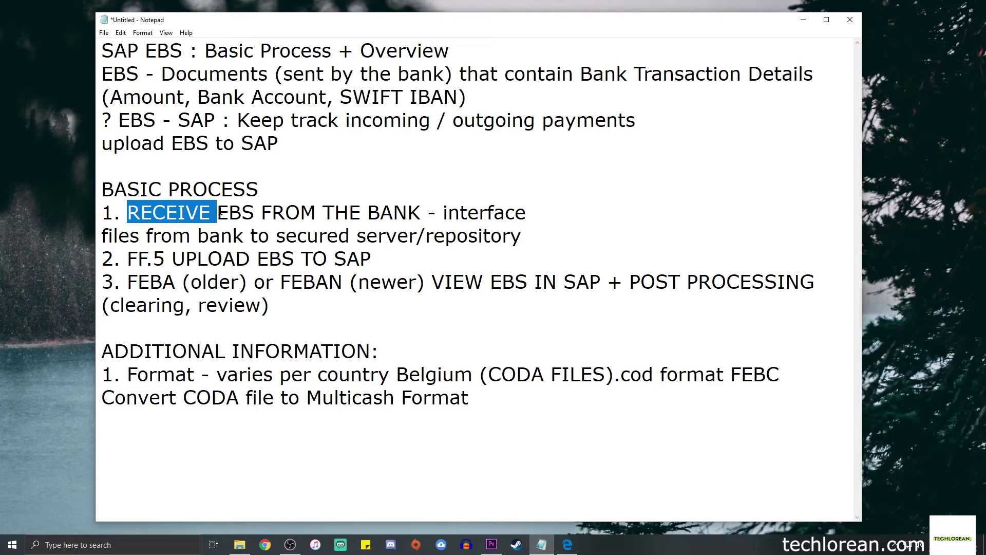
{"action": "left_click", "coordinate": [235, 258]}
{"action": "left_click_drag", "start_coordinate": [172, 258], "coordinate": [251, 264]}
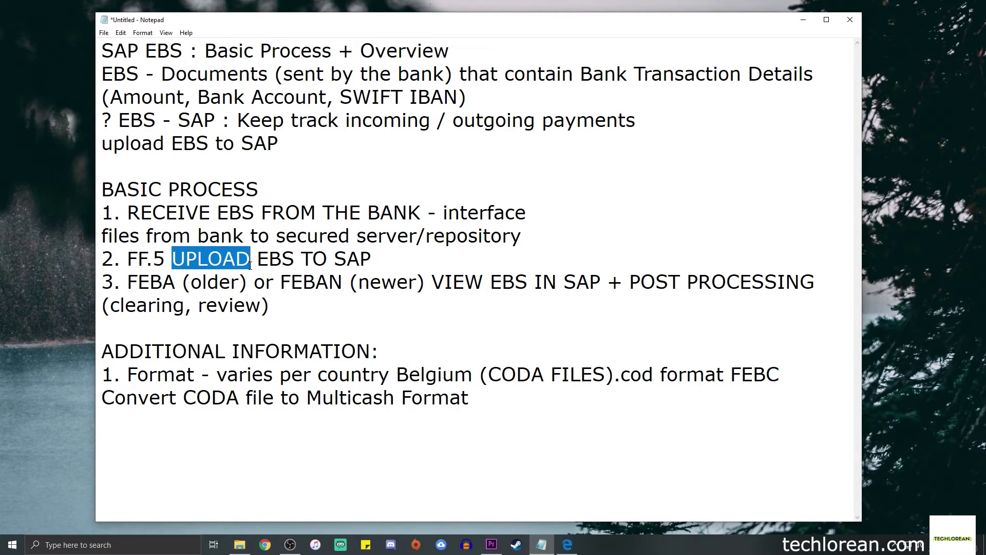
{"action": "left_click_drag", "start_coordinate": [731, 374], "coordinate": [781, 375]}
{"action": "left_click", "coordinate": [259, 189]}
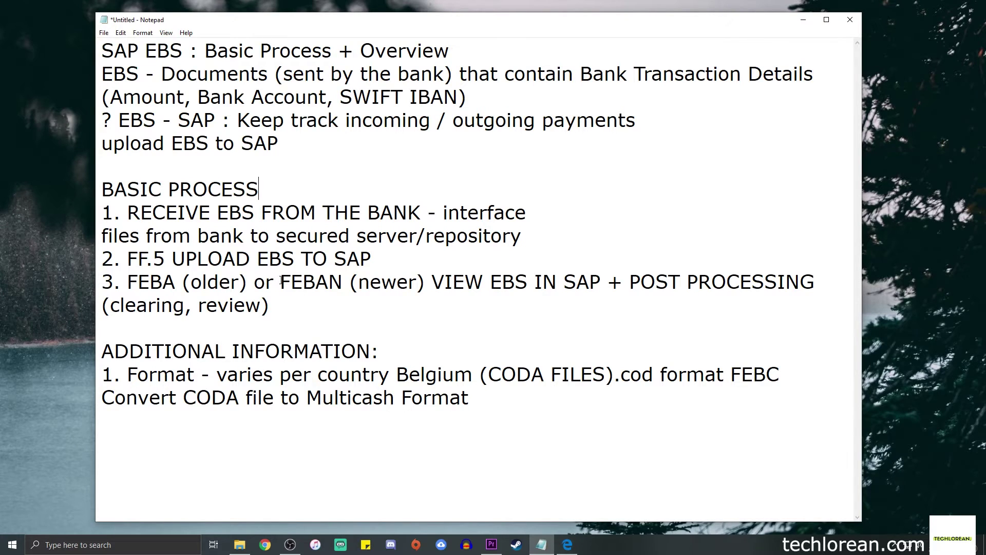
{"action": "left_click_drag", "start_coordinate": [280, 281], "coordinate": [343, 282]}
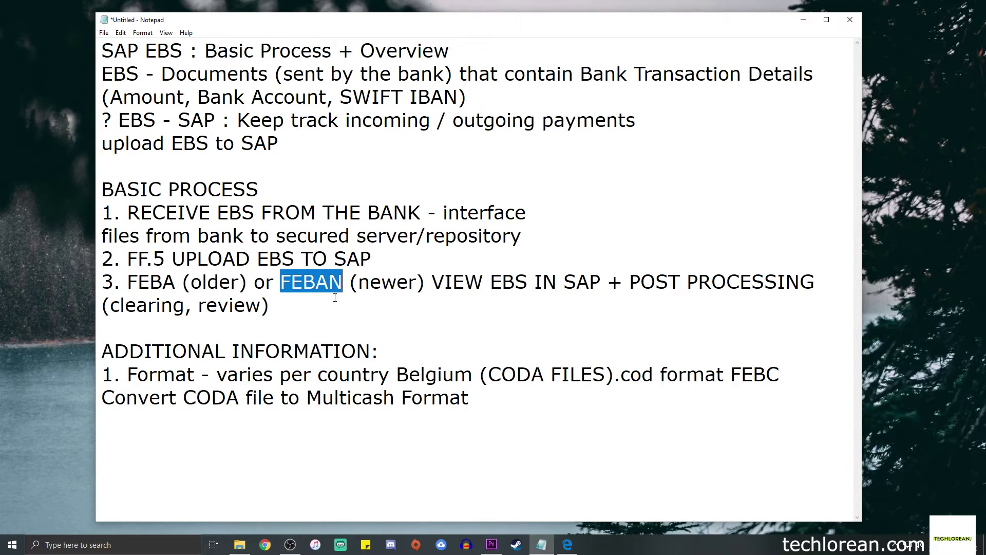
{"action": "left_click_drag", "start_coordinate": [270, 307], "coordinate": [94, 193]}
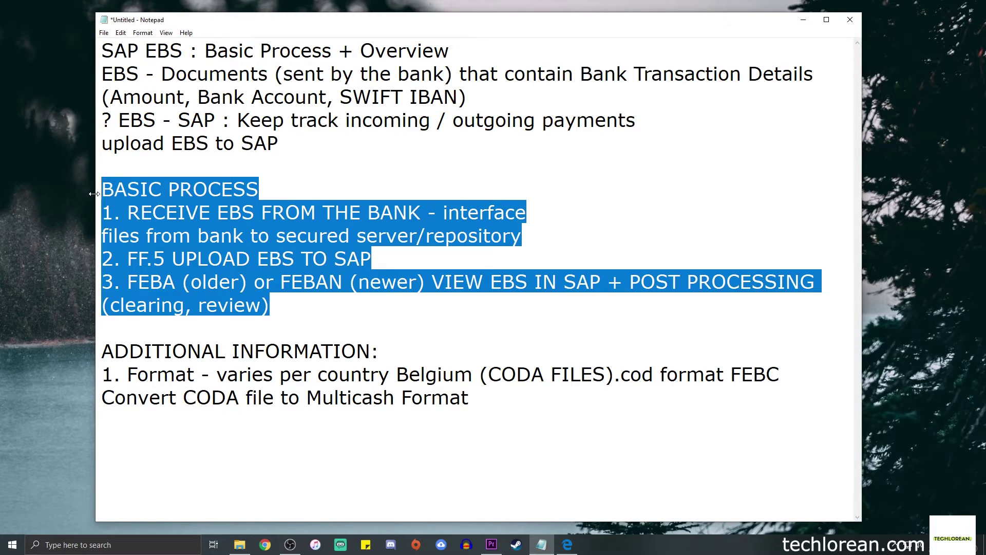
{"action": "left_click", "coordinate": [488, 406]}
Step: Add item '2. FF67 - Manual process bank statements' below the Multicash line
{"action": "key", "text": "Return"}
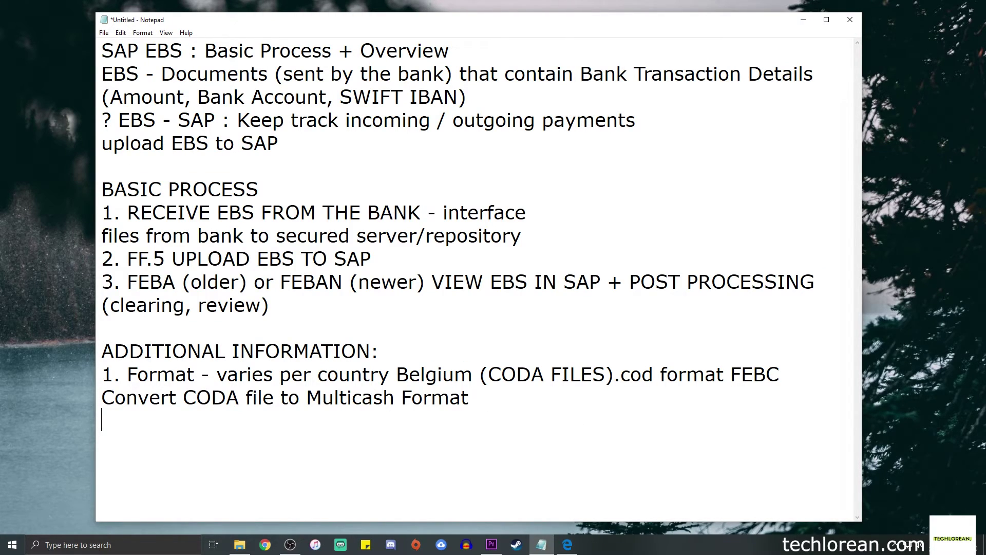
{"action": "type", "text": "2."}
{"action": "type", "text": "ff67"}
{"action": "key", "text": "BackSpace"}
{"action": "key", "text": "BackSpace"}
{"action": "key", "text": "BackSpace"}
{"action": "key", "text": "BackSpace"}
{"action": "type", "text": "FF67 - Manual"}
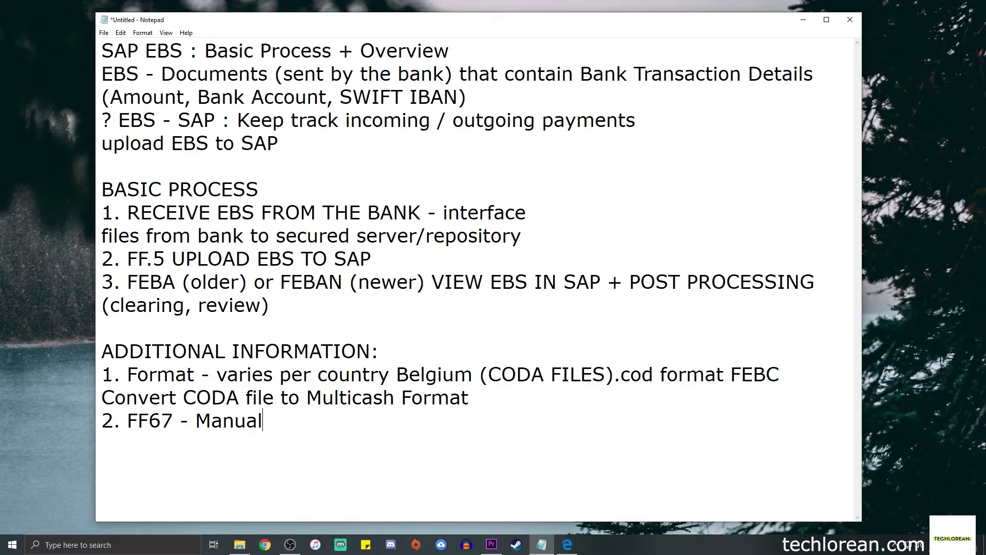
{"action": "type", "text": " process "}
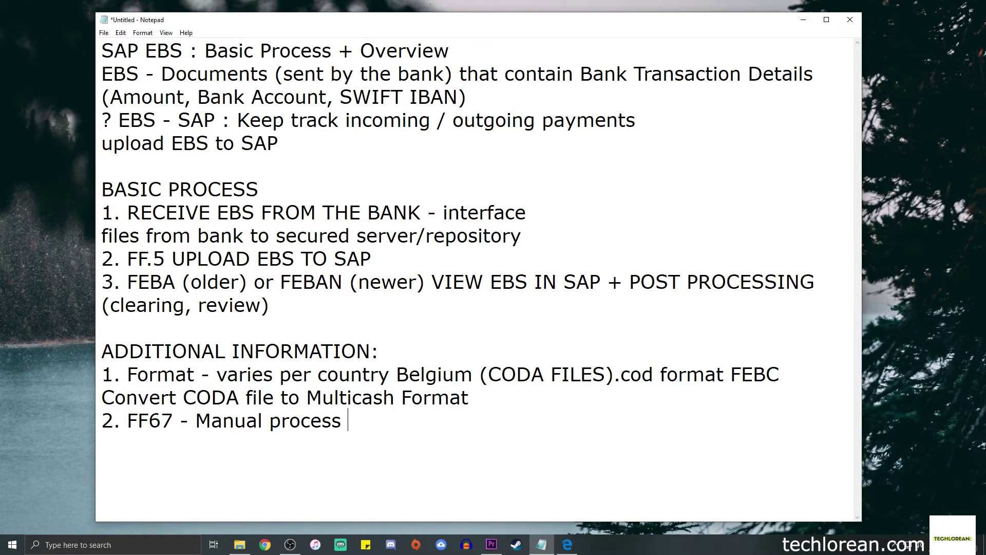
{"action": "type", "text": "bank statem"}
{"action": "key", "text": "BackSpace"}
{"action": "type", "text": "ements"}
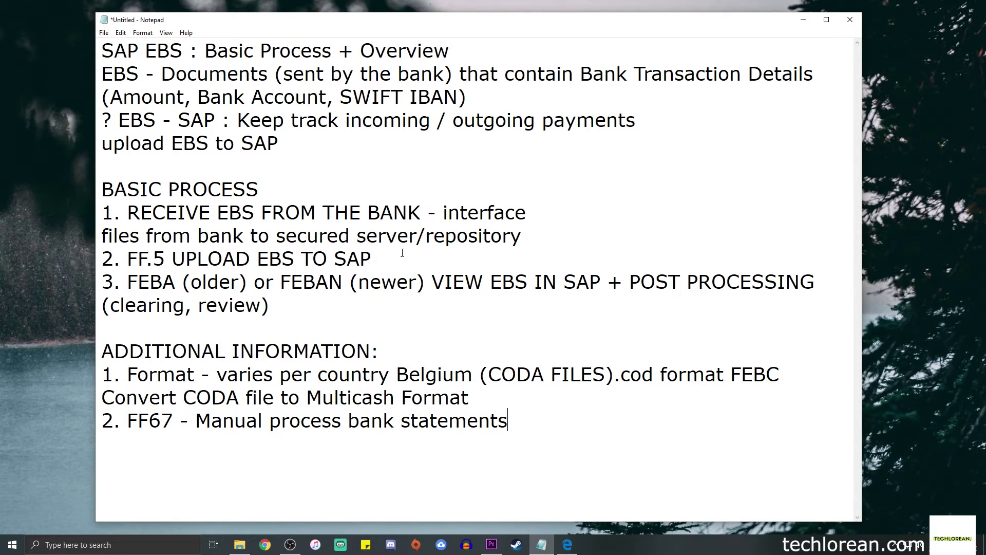
{"action": "left_click_drag", "start_coordinate": [514, 259], "coordinate": [100, 252]}
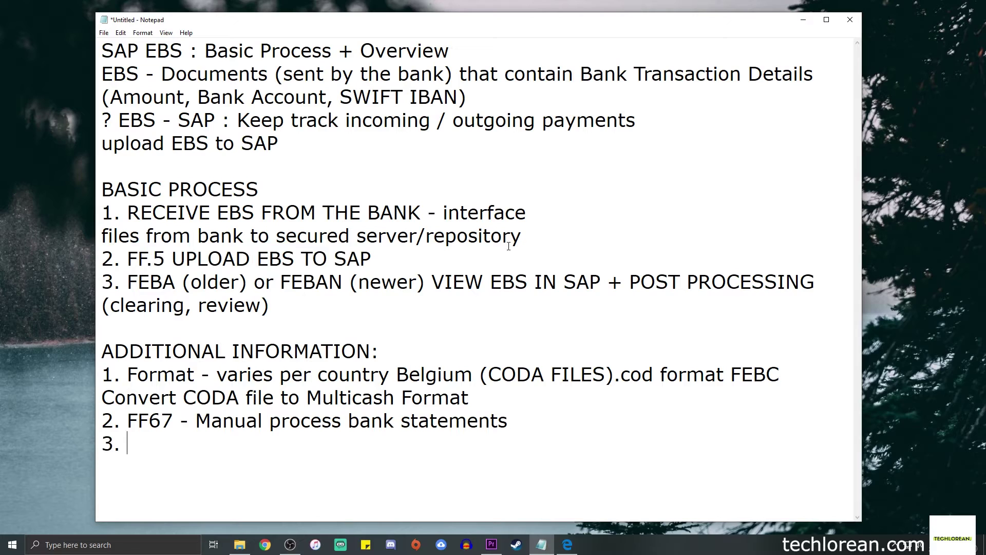
Step: Append '- generates acctg document' to step 3 and add item '3. FBL3N - Viewing of Accounting Document (generated)'
{"action": "left_click", "coordinate": [522, 235]}
{"action": "left_click_drag", "start_coordinate": [640, 281], "coordinate": [793, 282]}
{"action": "left_click", "coordinate": [513, 302]}
{"action": "type", "text": "- genera"}
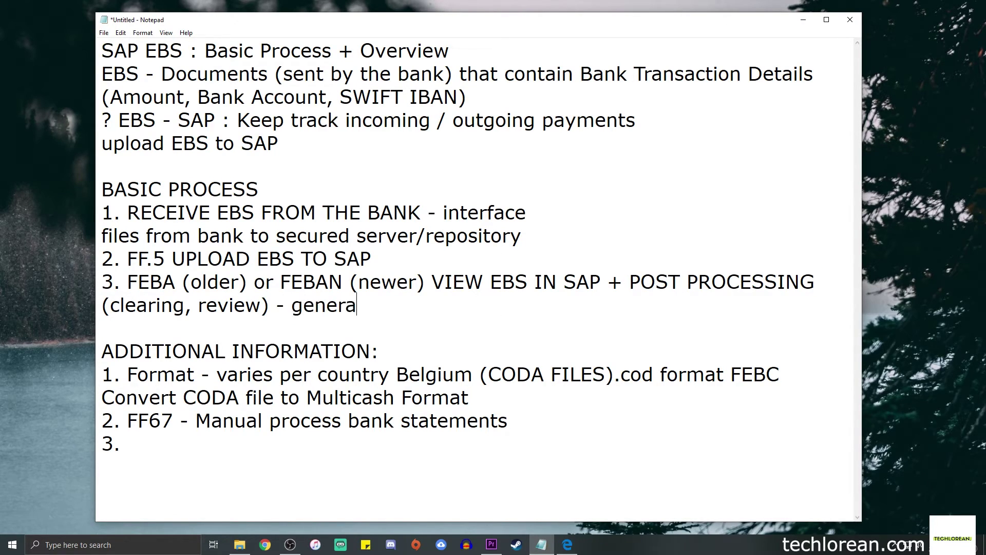
{"action": "type", "text": "tes a"}
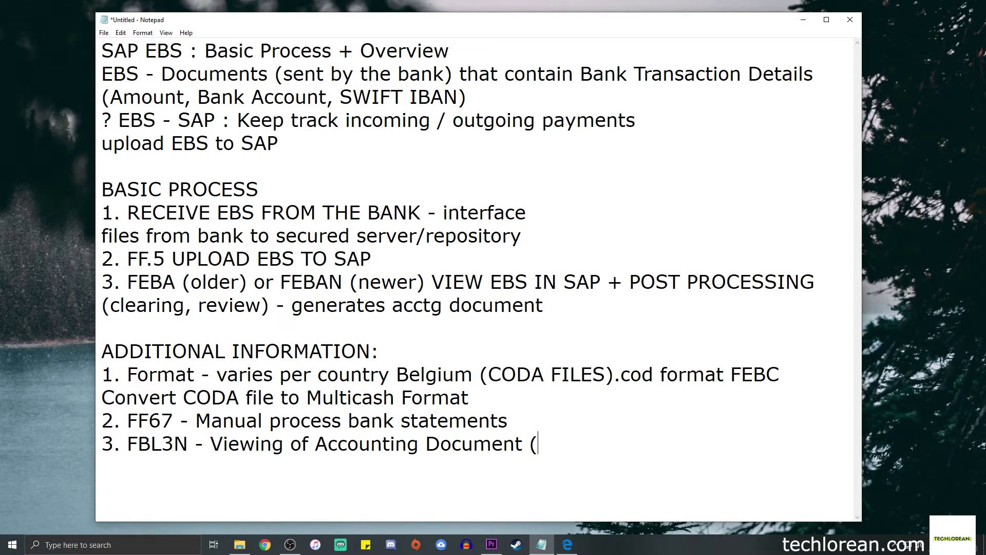
{"action": "type", "text": "generated)"}
{"action": "left_click", "coordinate": [296, 229]}
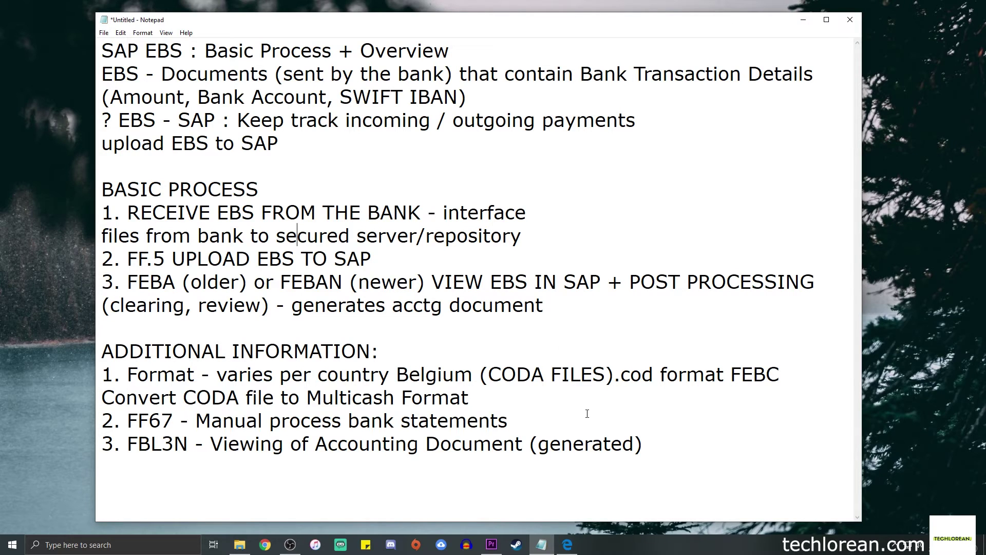
Step: Maximize Edge on the Techlorean site and switch to the 'SAP Electronic Bank Statement' article tab
{"action": "left_click", "coordinate": [567, 545]}
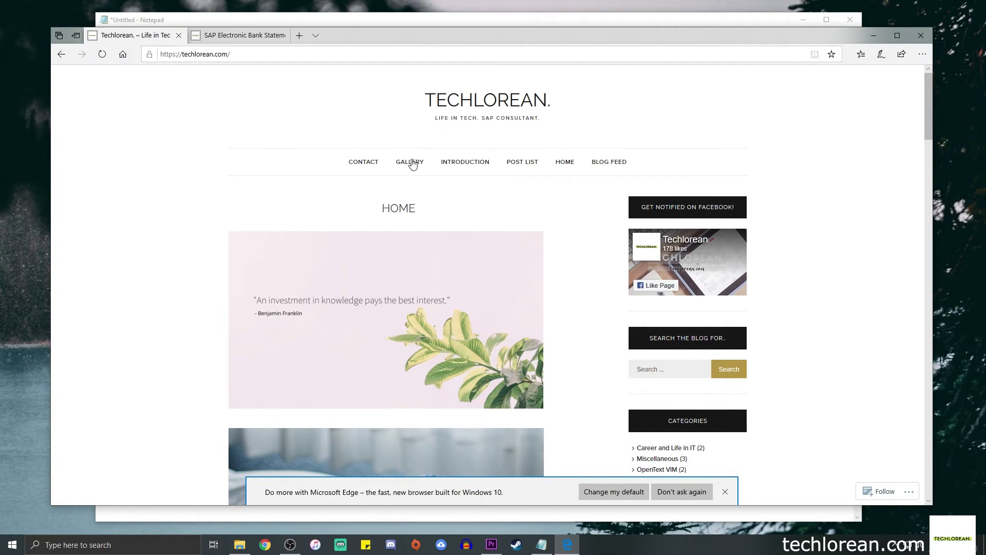
{"action": "left_click", "coordinate": [897, 35]}
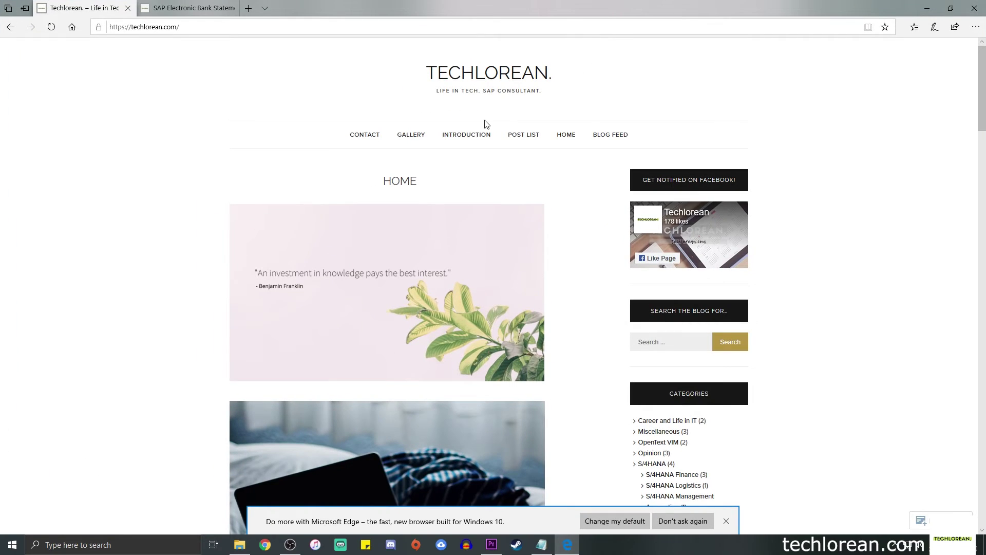
{"action": "scroll", "coordinate": [523, 146], "scroll_direction": "down", "scroll_amount": 7}
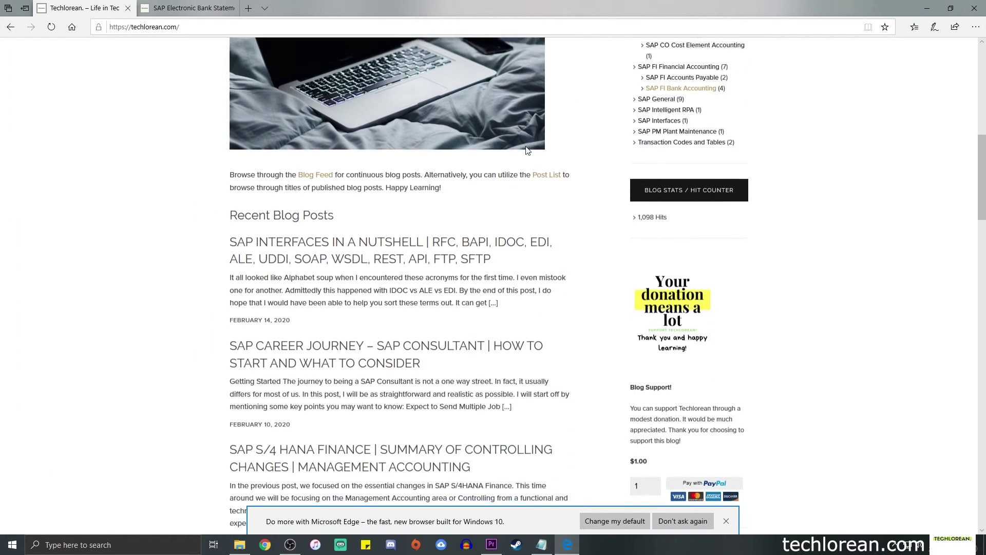
{"action": "scroll", "coordinate": [541, 155], "scroll_direction": "up", "scroll_amount": 3}
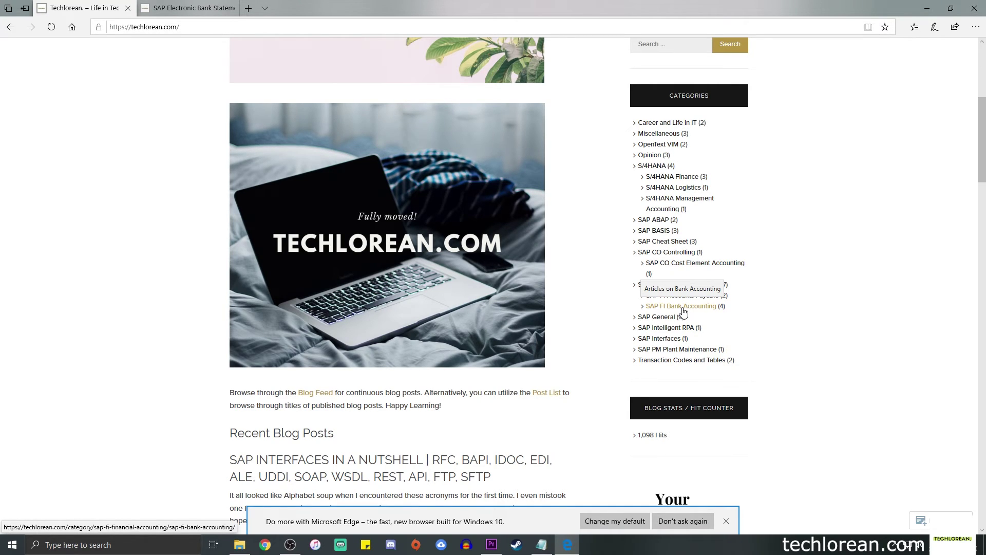
{"action": "left_click", "coordinate": [201, 5]}
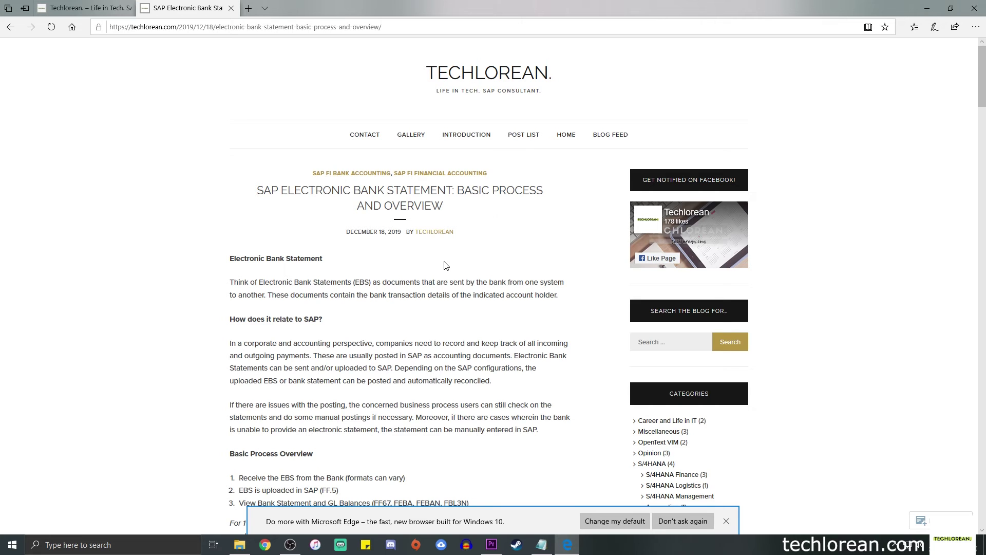
{"action": "scroll", "coordinate": [153, 284], "scroll_direction": "down", "scroll_amount": 3}
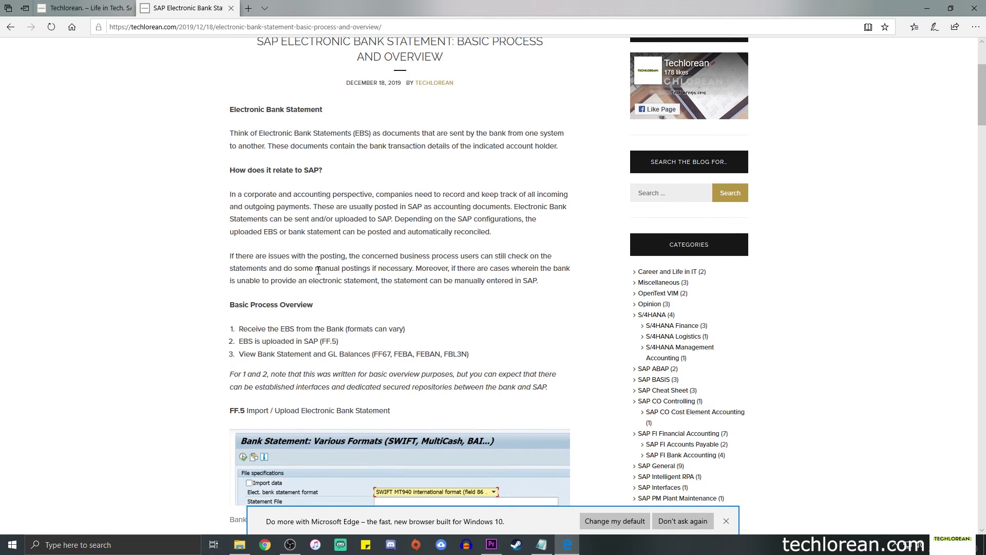
{"action": "scroll", "coordinate": [369, 197], "scroll_direction": "down", "scroll_amount": 6}
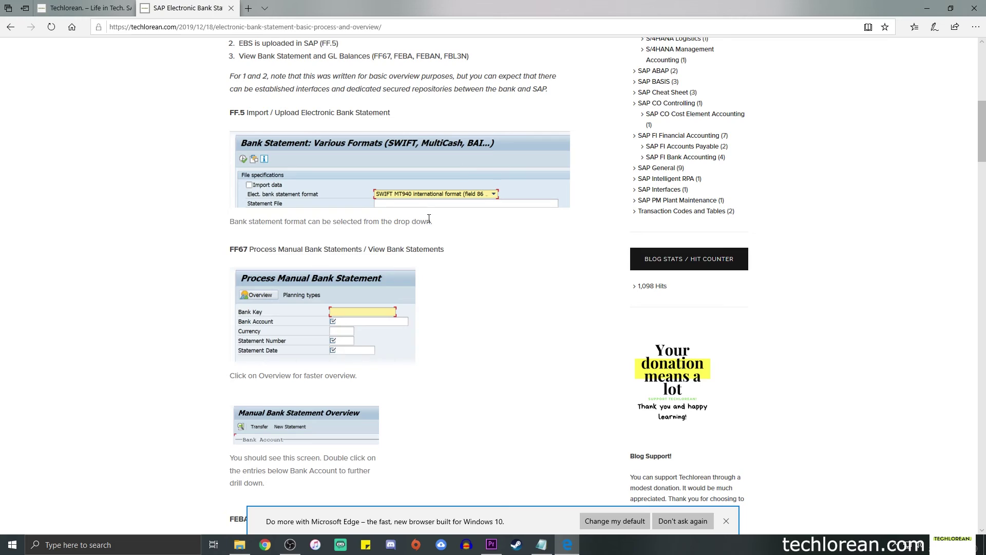
{"action": "scroll", "coordinate": [415, 234], "scroll_direction": "down", "scroll_amount": 1}
{"action": "scroll", "coordinate": [415, 235], "scroll_direction": "down", "scroll_amount": 20}
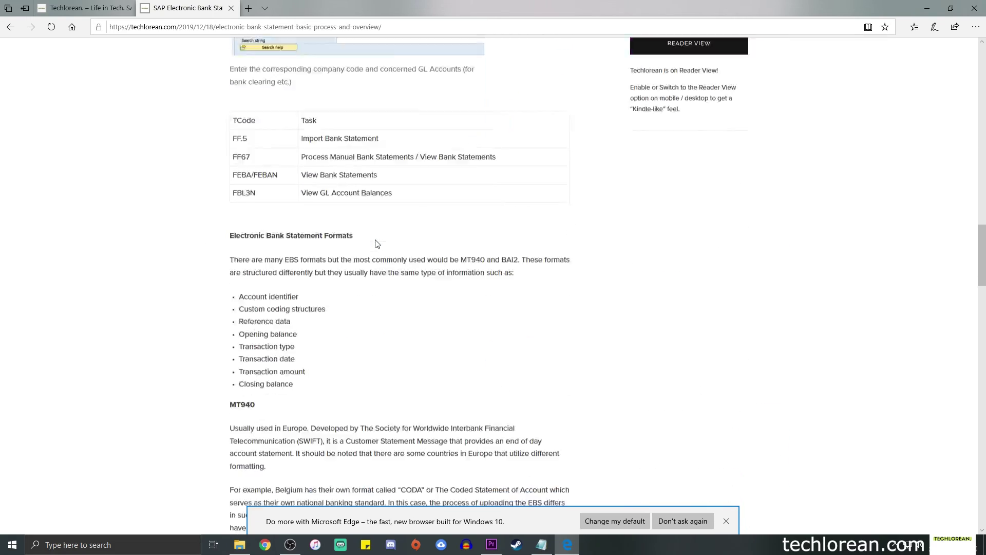
{"action": "scroll", "coordinate": [375, 245], "scroll_direction": "down", "scroll_amount": 1}
{"action": "scroll", "coordinate": [375, 245], "scroll_direction": "up", "scroll_amount": 4}
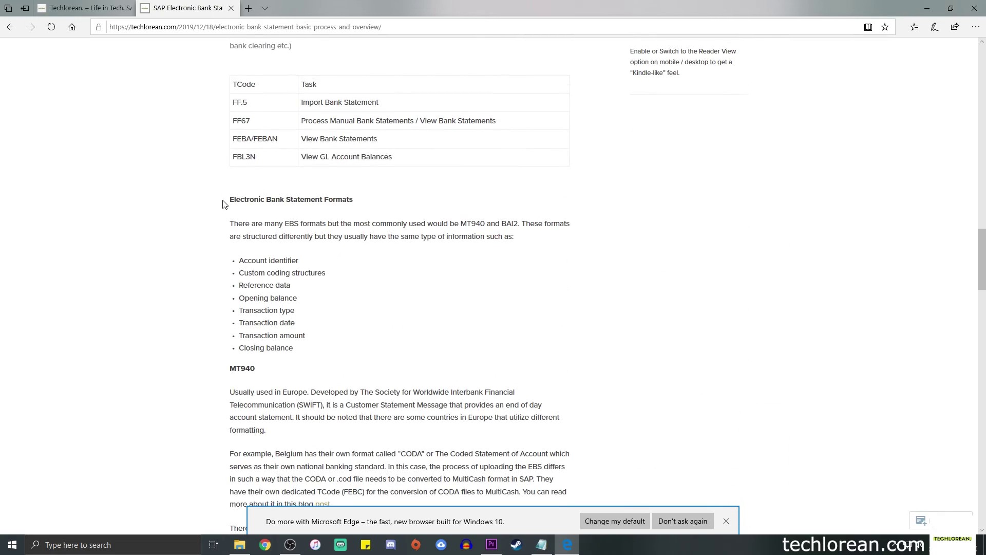
{"action": "left_click_drag", "start_coordinate": [226, 203], "coordinate": [372, 200]}
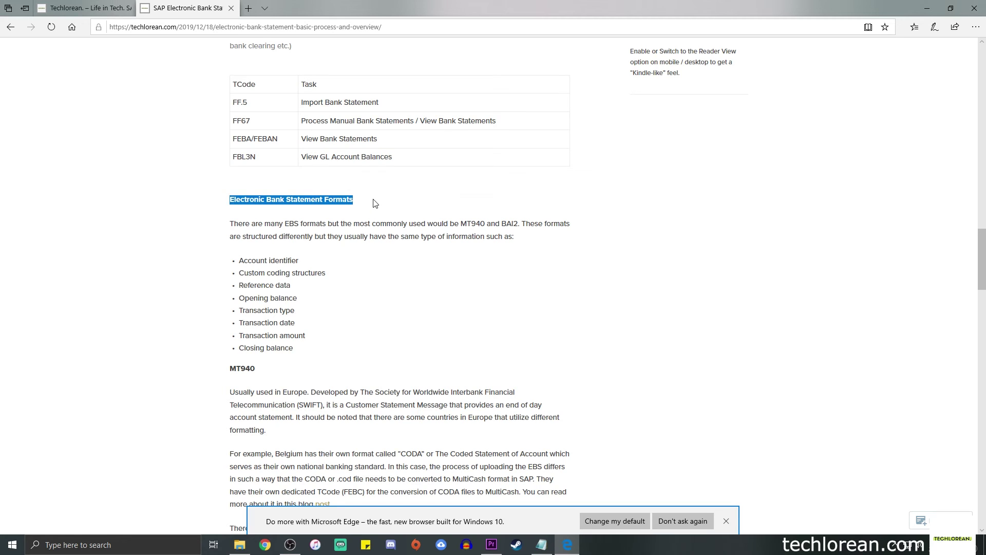
{"action": "scroll", "coordinate": [482, 407], "scroll_direction": "down", "scroll_amount": 7}
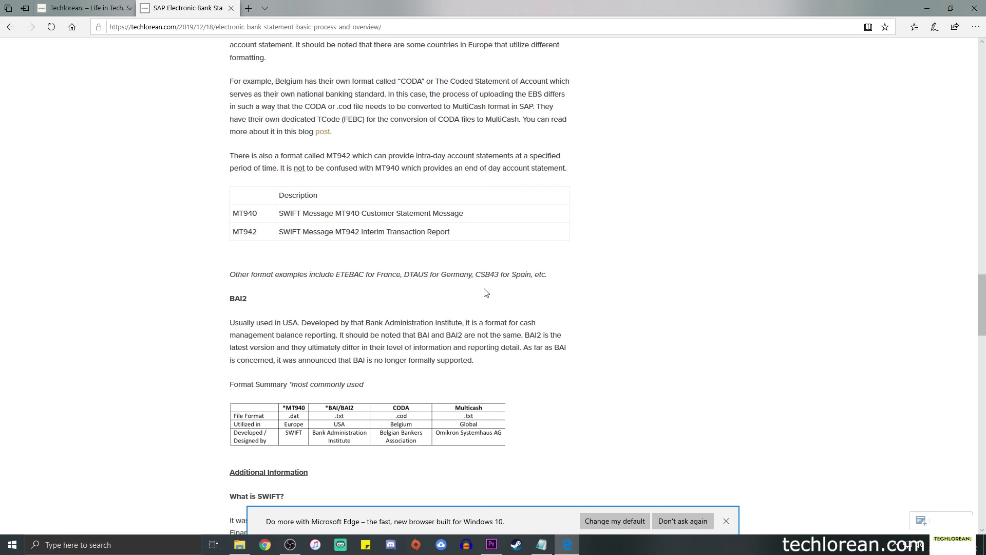
{"action": "scroll", "coordinate": [482, 293], "scroll_direction": "up", "scroll_amount": 3}
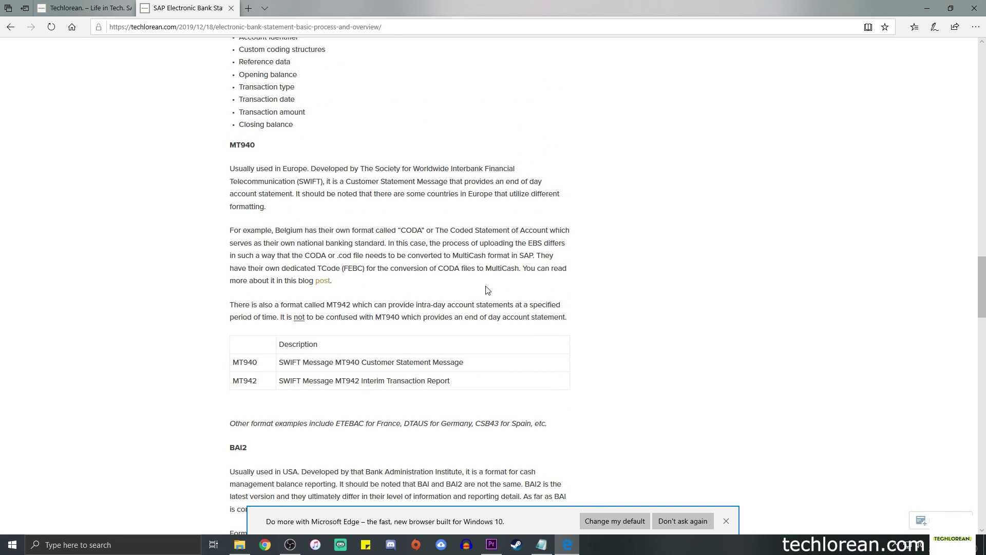
{"action": "scroll", "coordinate": [491, 288], "scroll_direction": "up", "scroll_amount": 15}
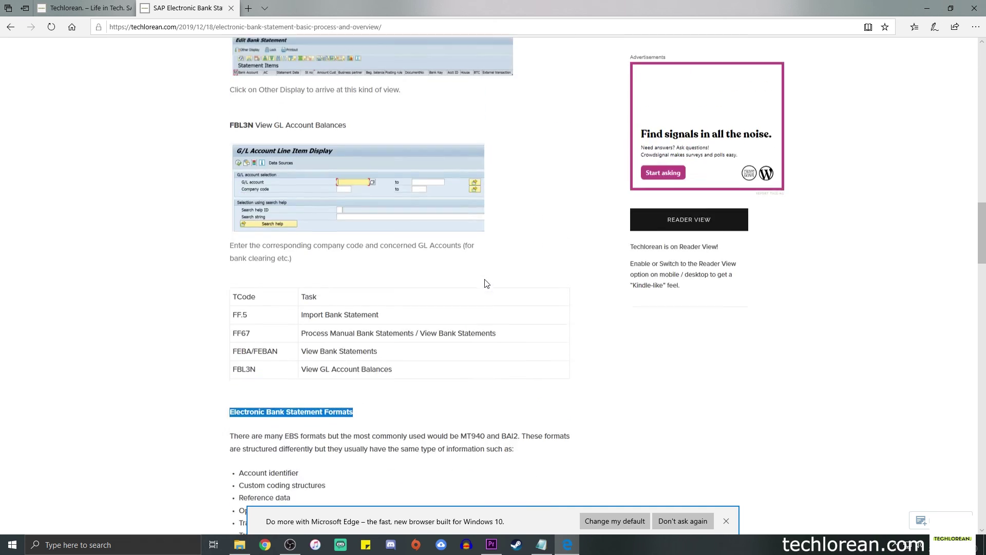
{"action": "scroll", "coordinate": [494, 286], "scroll_direction": "up", "scroll_amount": 10}
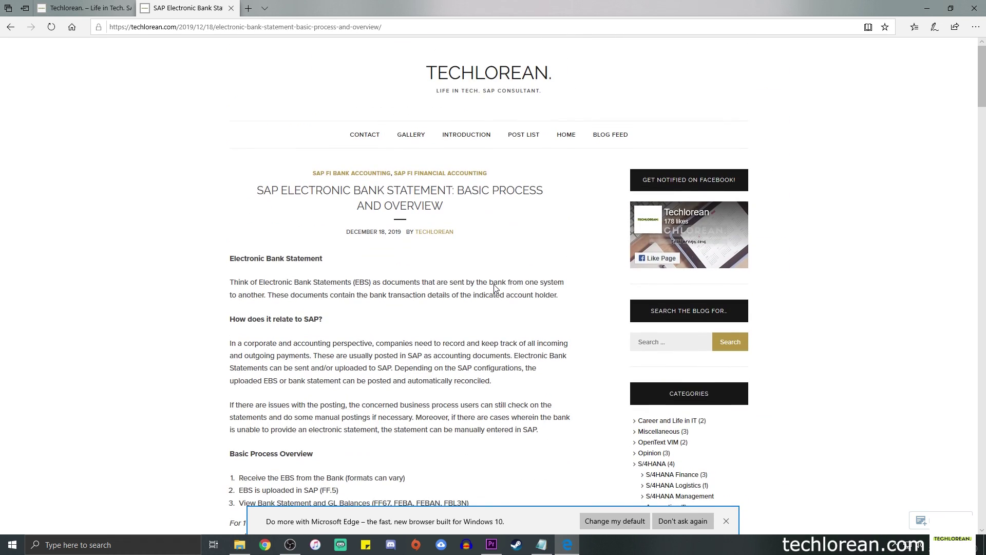